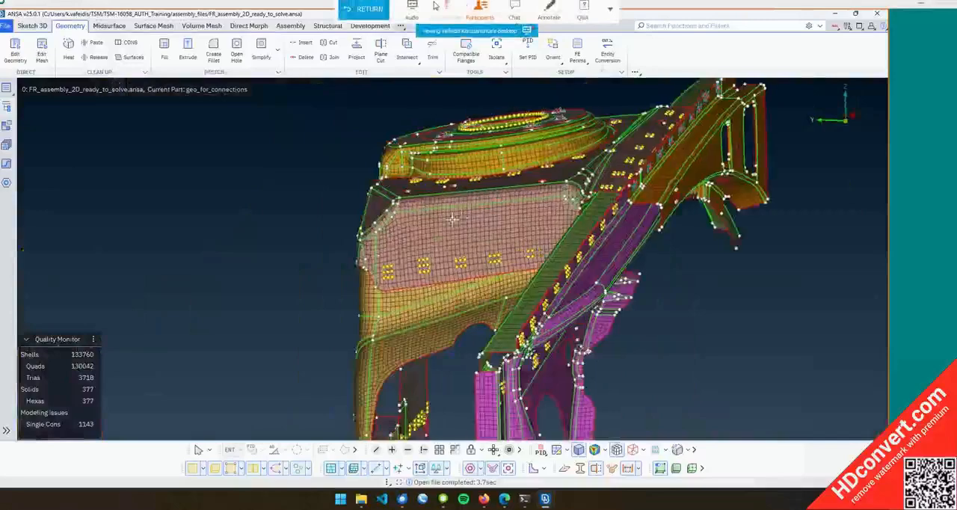
Examine the meshed front frame assembly, inspecting the strut tower mesh and connection points up close
scroll(446, 224, down, 5)
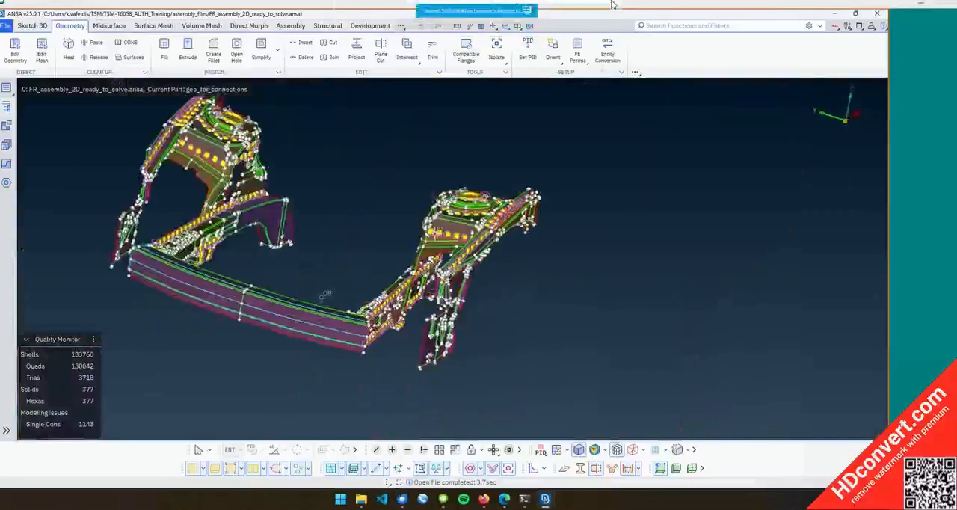
scroll(443, 222, up, 5)
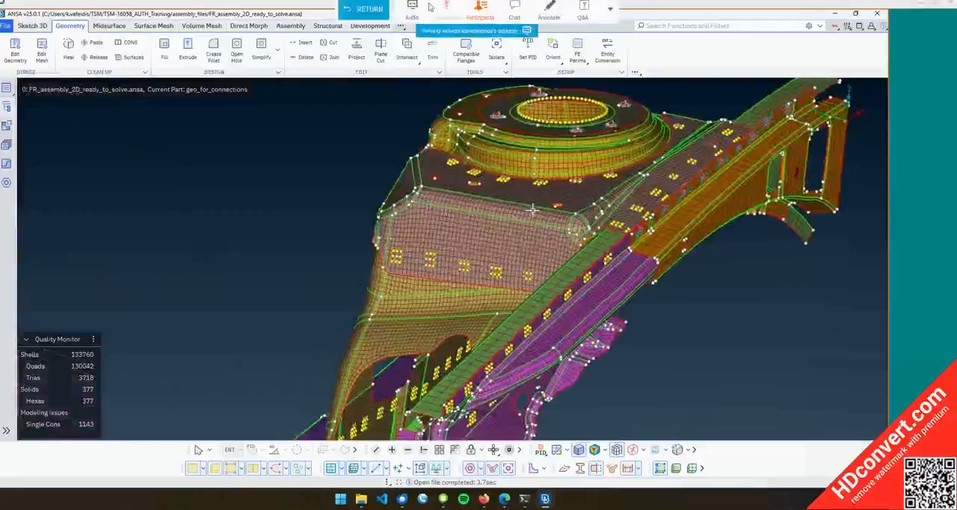
scroll(531, 210, down, 3)
scroll(530, 210, down, 3)
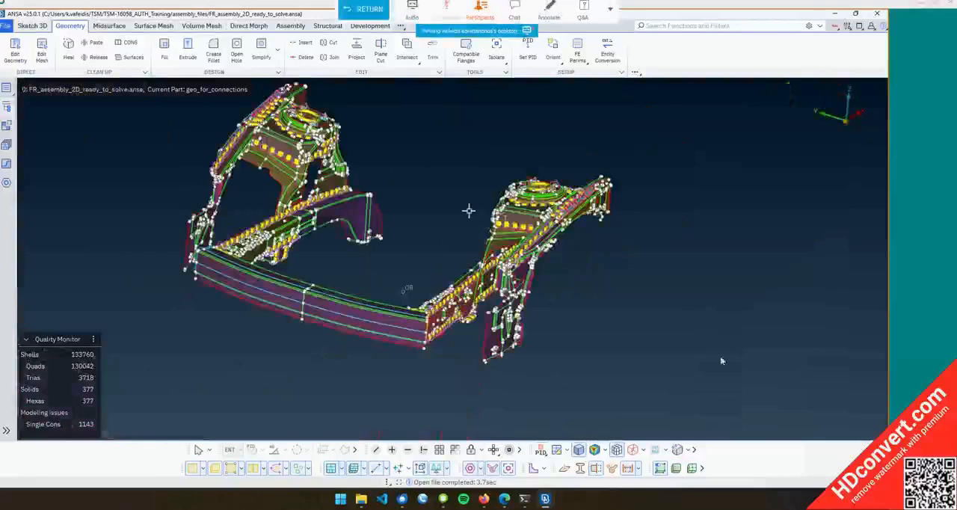
ctrl+drag(530, 210, 508, 222)
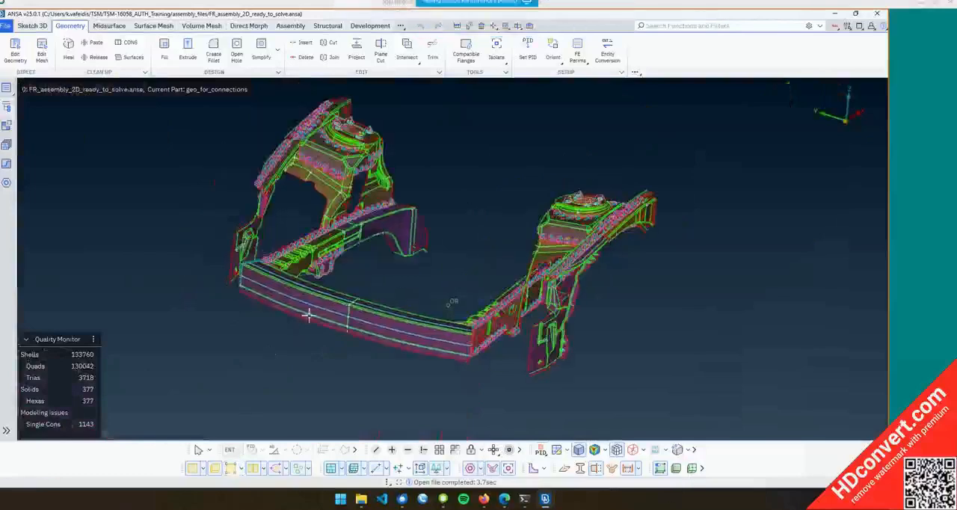
mouse_move(355, 233)
ctrl+mouse_down()
mouse_move(340, 213)
mouse_move(357, 243)
ctrl+mouse_up()
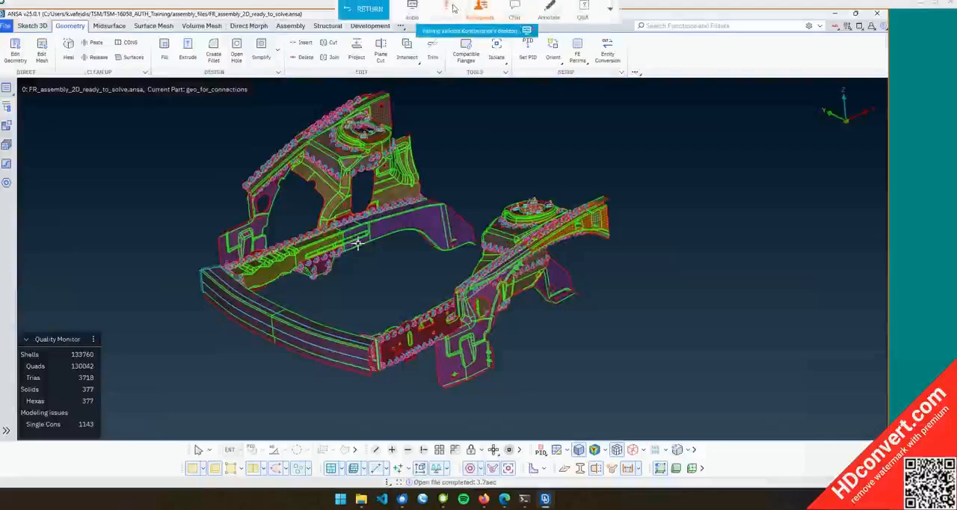
scroll(387, 121, up, 5)
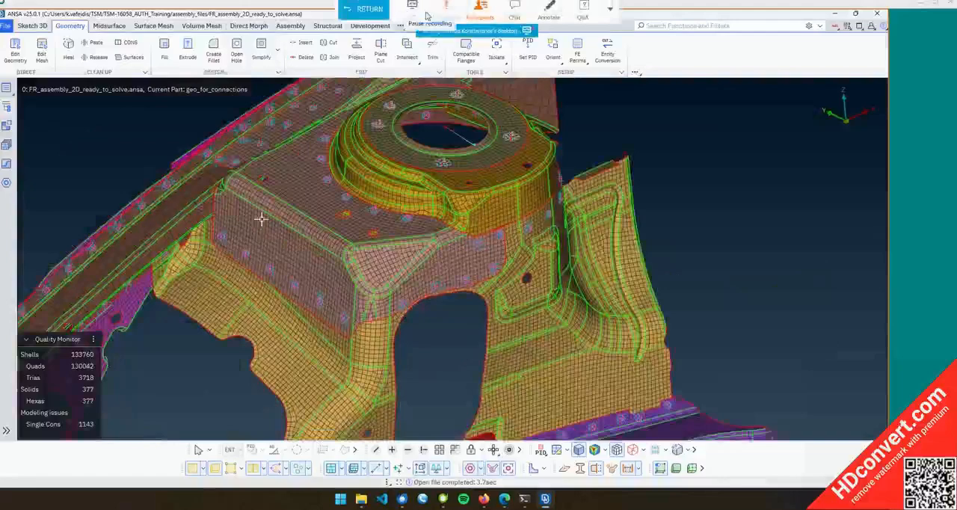
scroll(261, 219, up, 5)
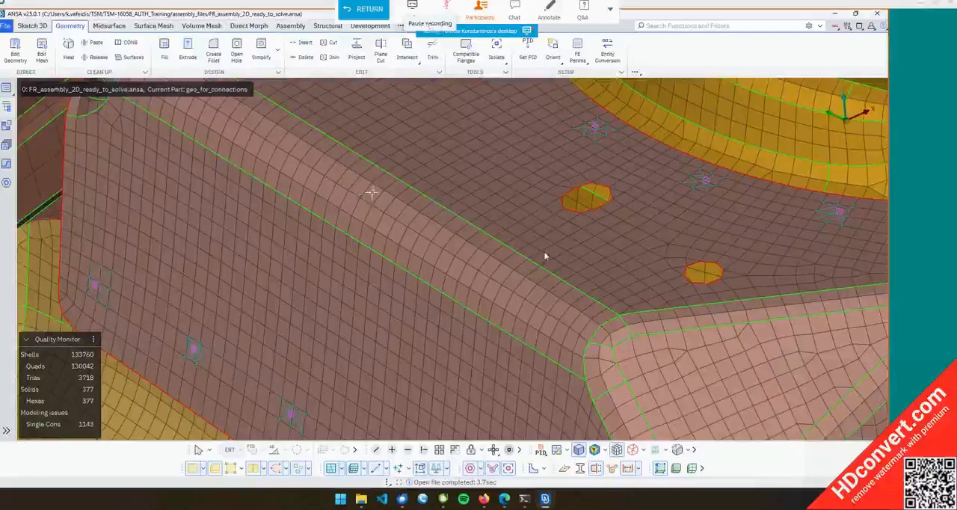
ctrl+middle_drag(407, 198, 482, 168)
scroll(482, 168, down, 8)
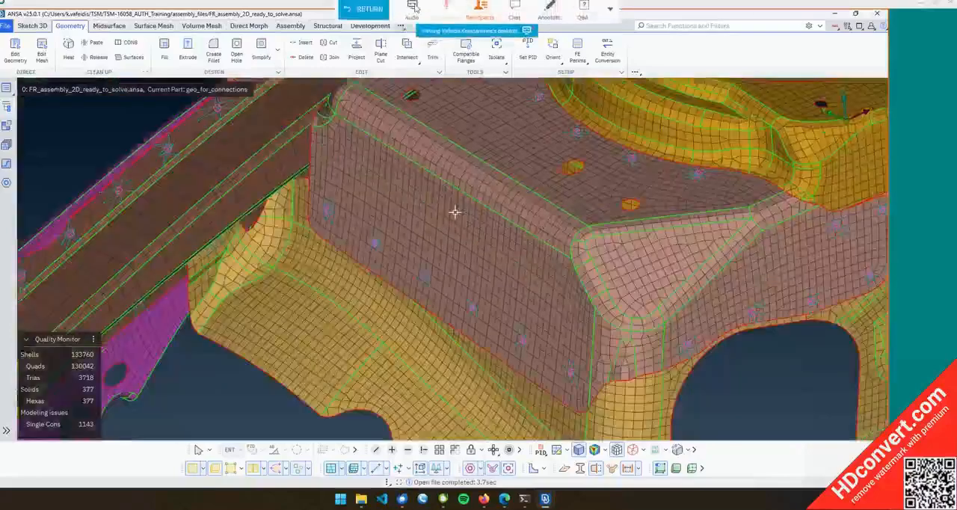
scroll(578, 233, down, 2)
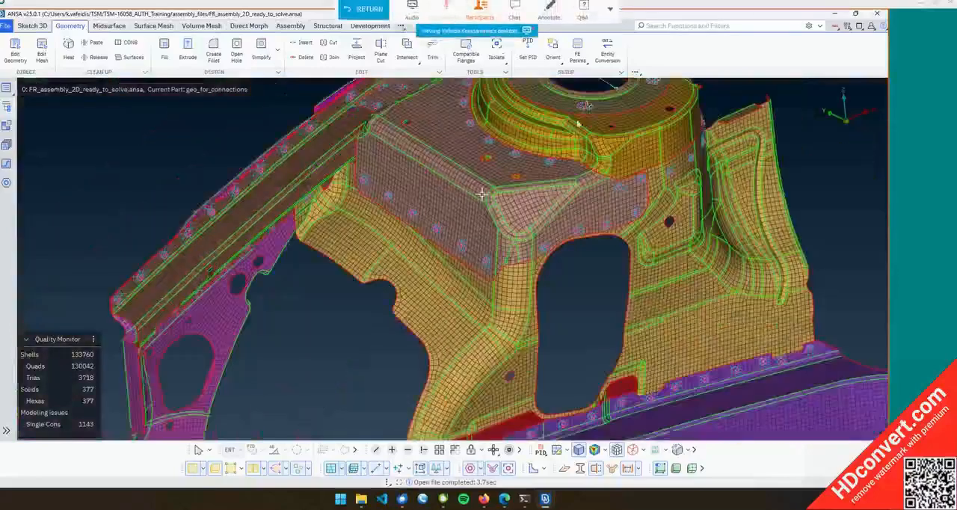
scroll(432, 193, down, 6)
ctrl+drag(433, 192, 449, 208)
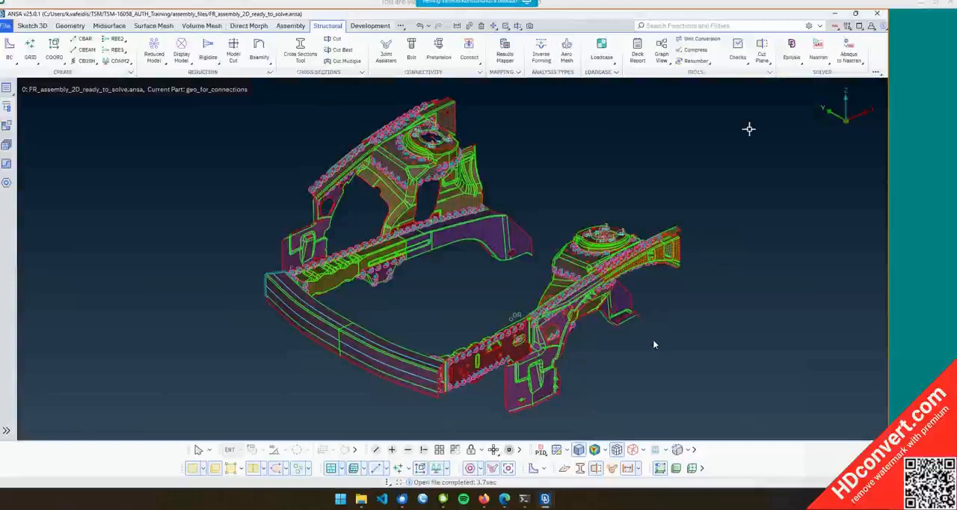
mouse_move(654, 509)
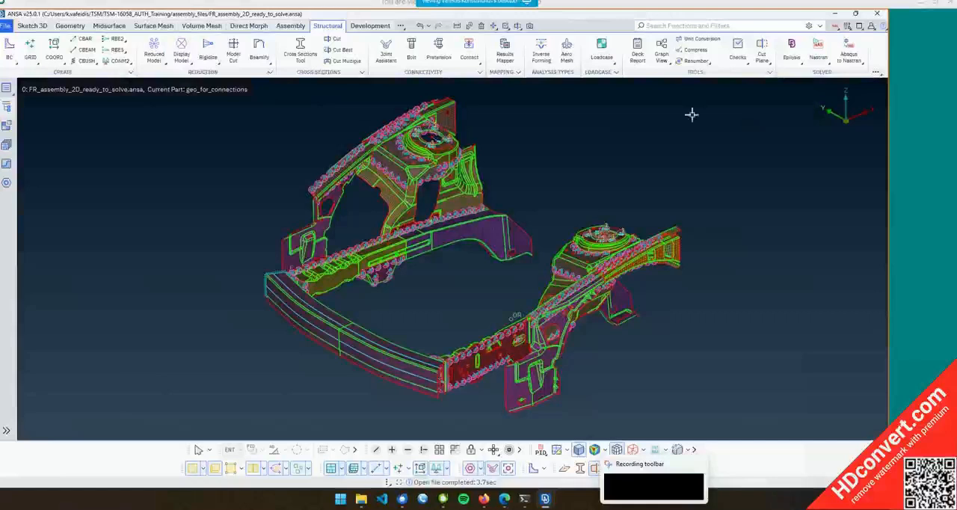
mouse_move(484, 19)
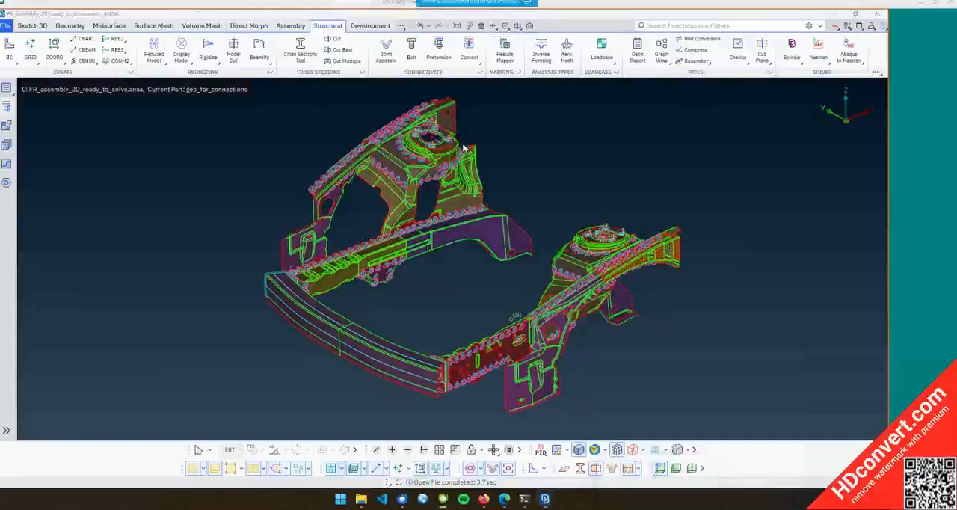
mouse_move(434, 9)
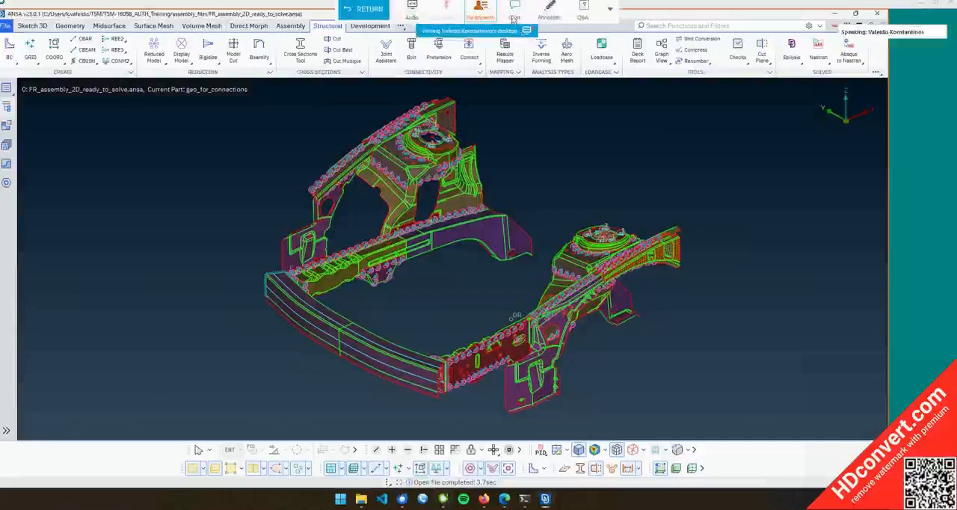
click(514, 12)
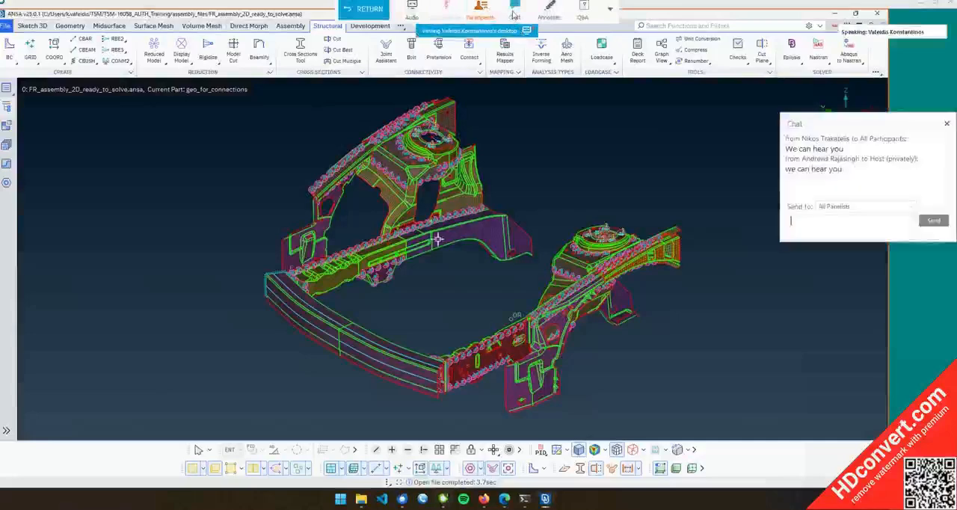
click(850, 219)
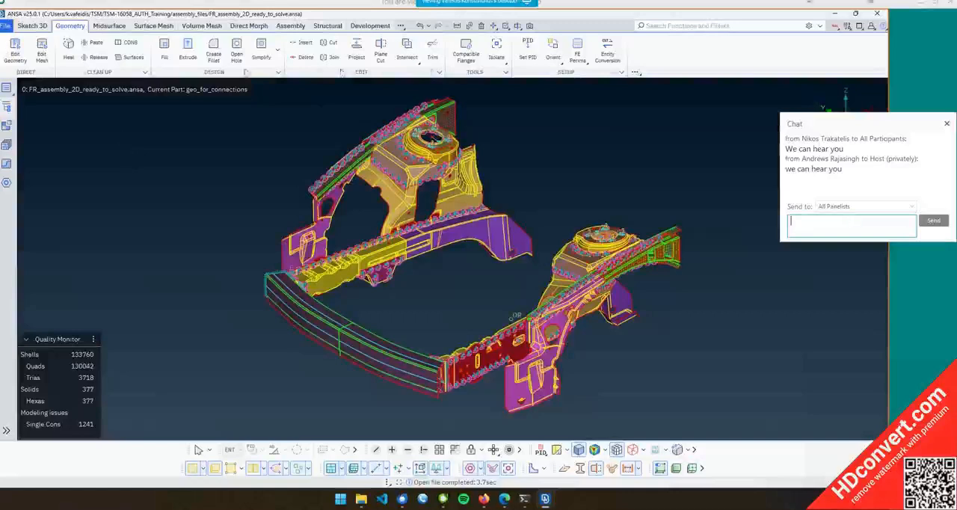
drag(888, 123, 885, 388)
Browse the ribbon tabs and open the Database browser to review the model's entity counts
click(109, 26)
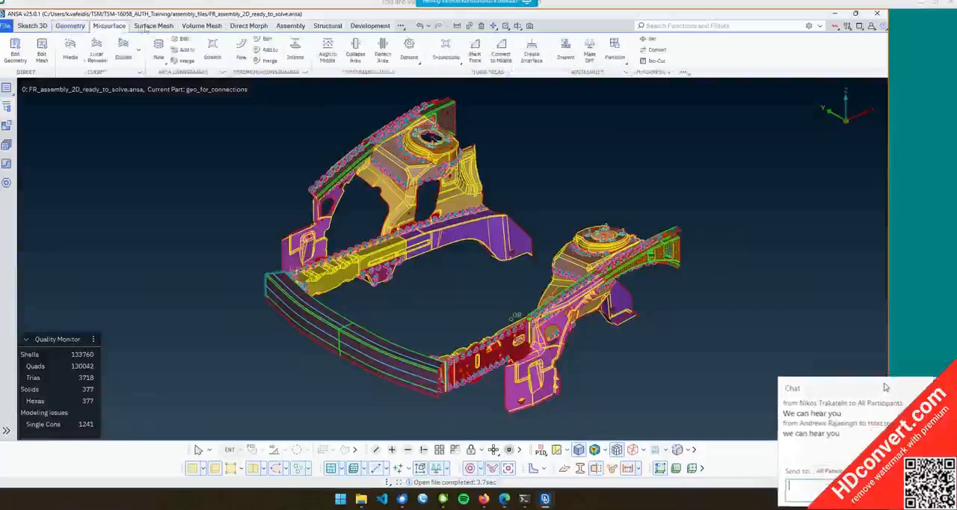
click(152, 27)
click(68, 27)
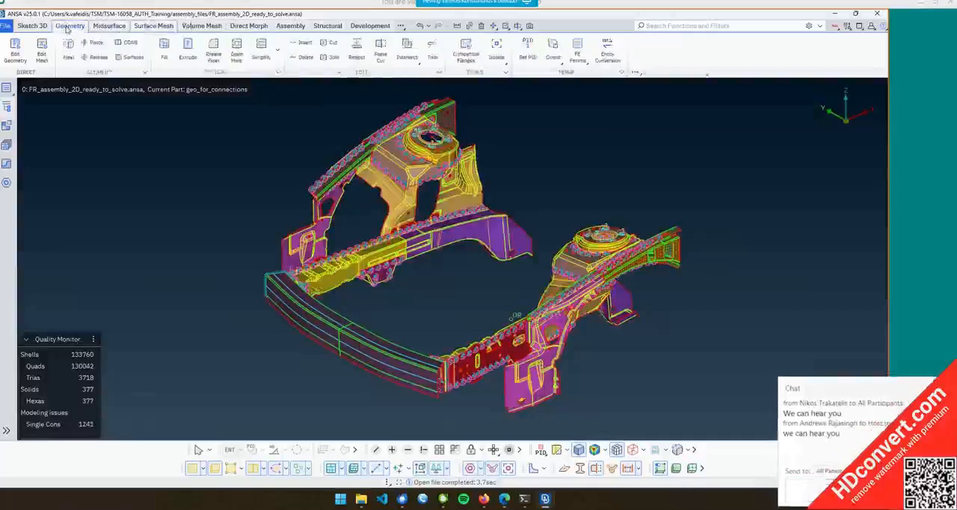
mouse_move(387, 17)
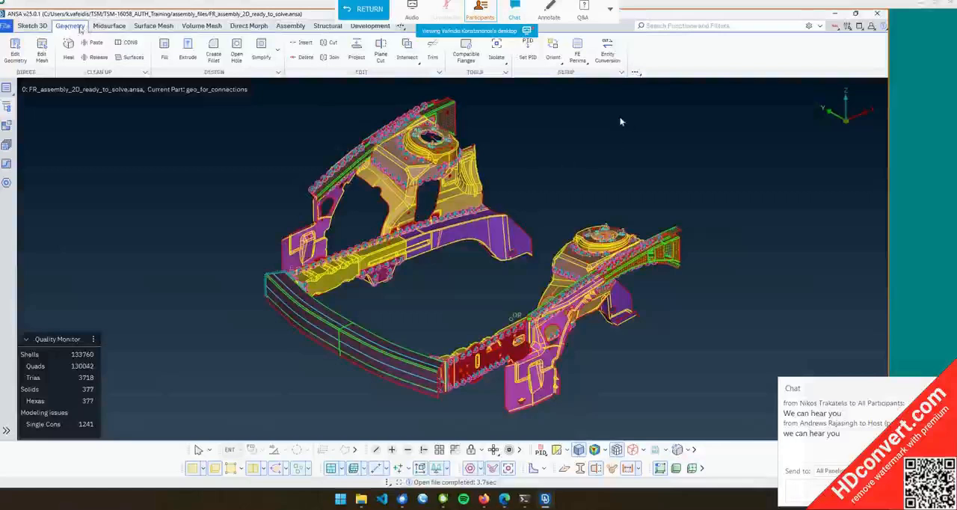
click(109, 26)
click(163, 27)
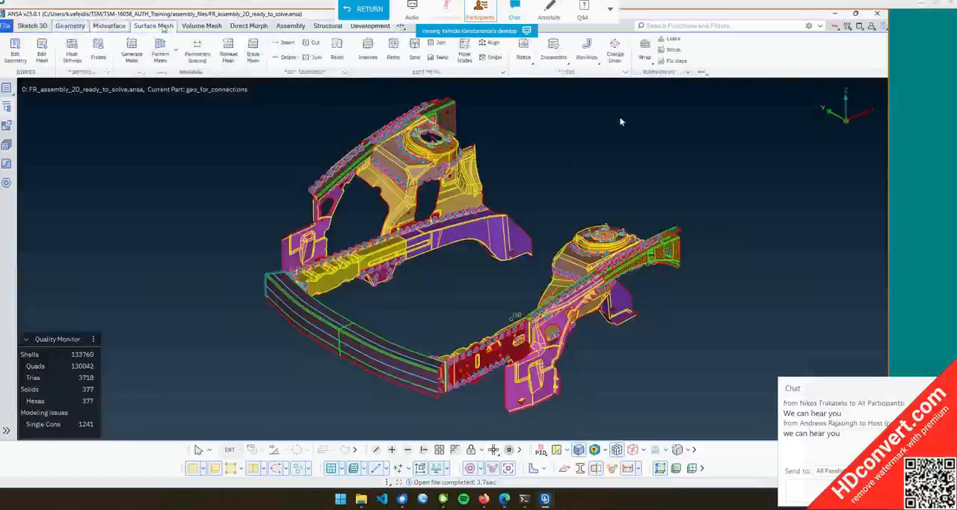
click(215, 27)
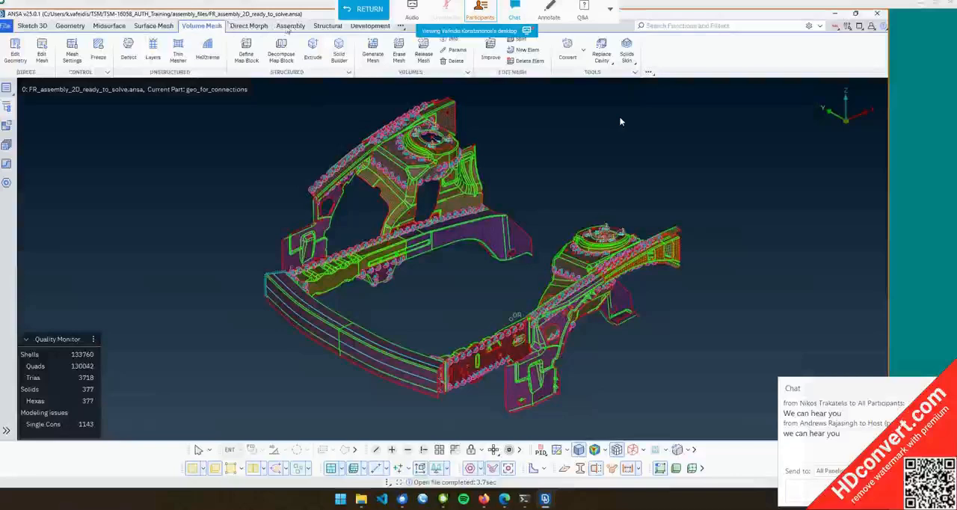
click(75, 27)
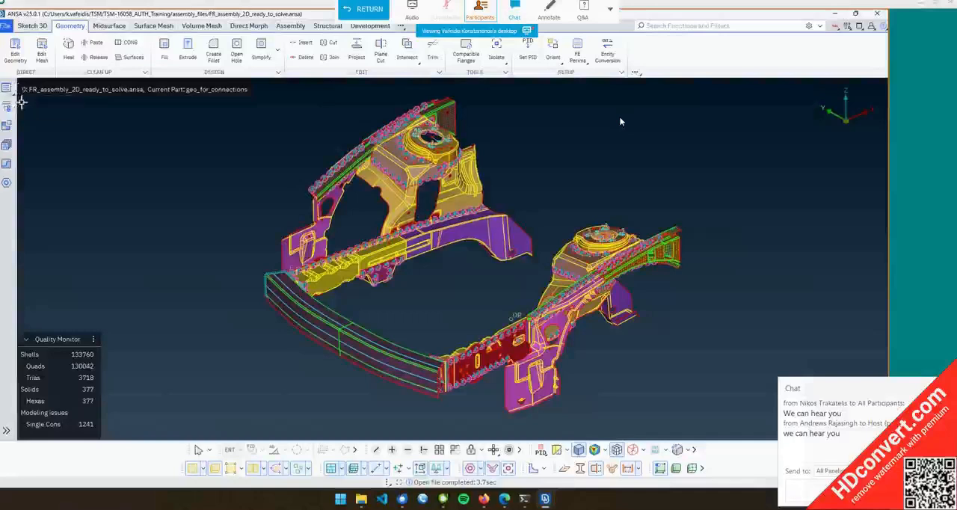
click(7, 107)
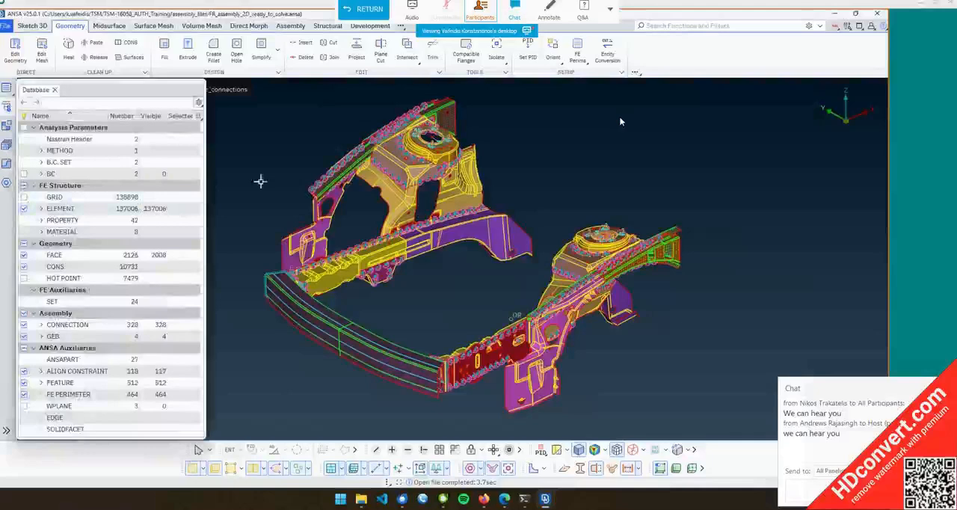
click(6, 88)
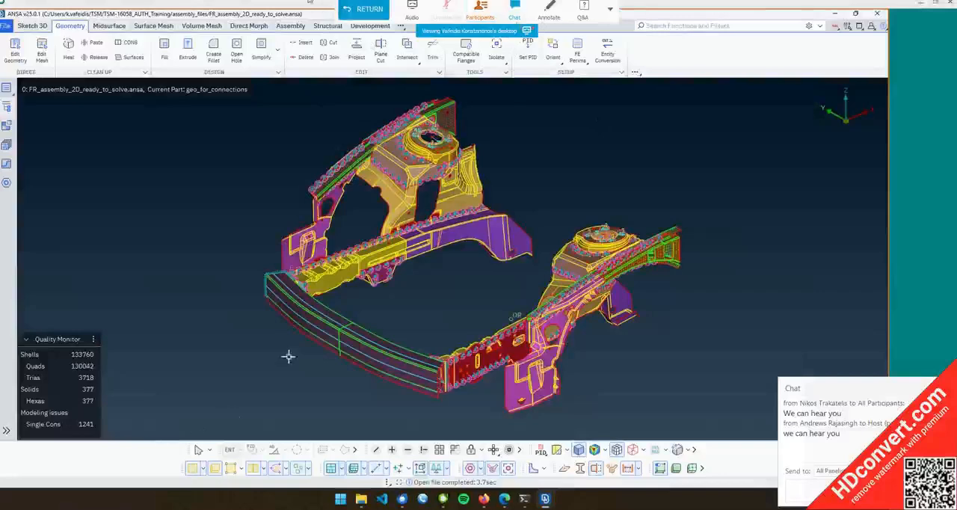
Toggle element visibility and shaded display to examine the frame's shells and connection points
scroll(314, 325, up, 3)
scroll(299, 323, down, 3)
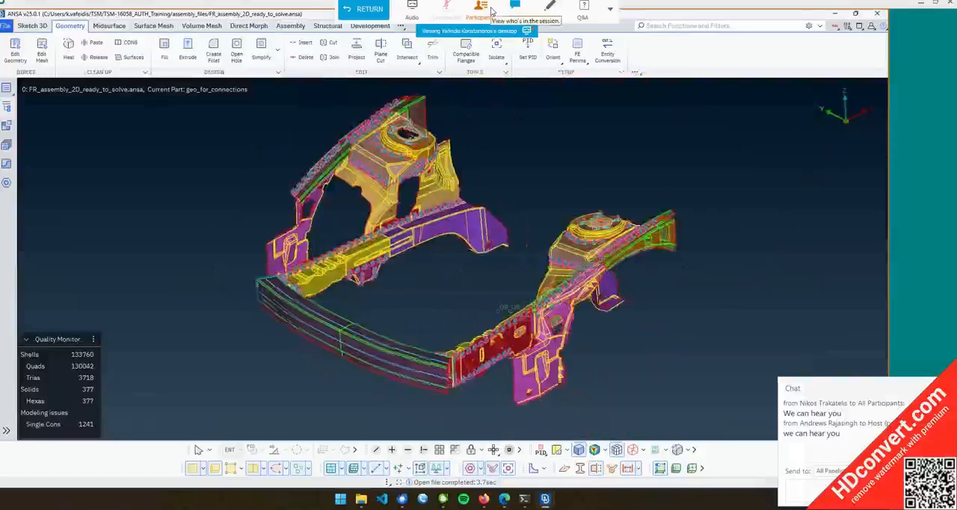
click(193, 469)
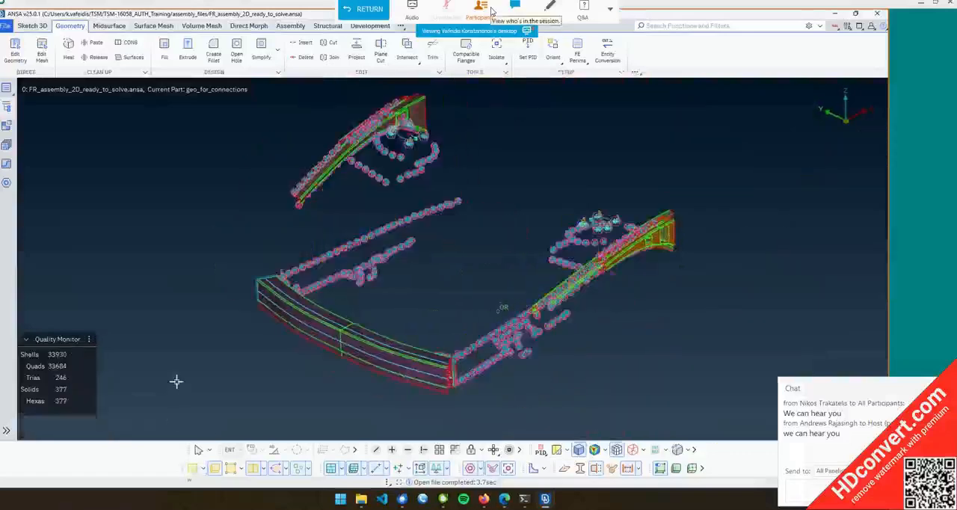
click(193, 468)
click(257, 471)
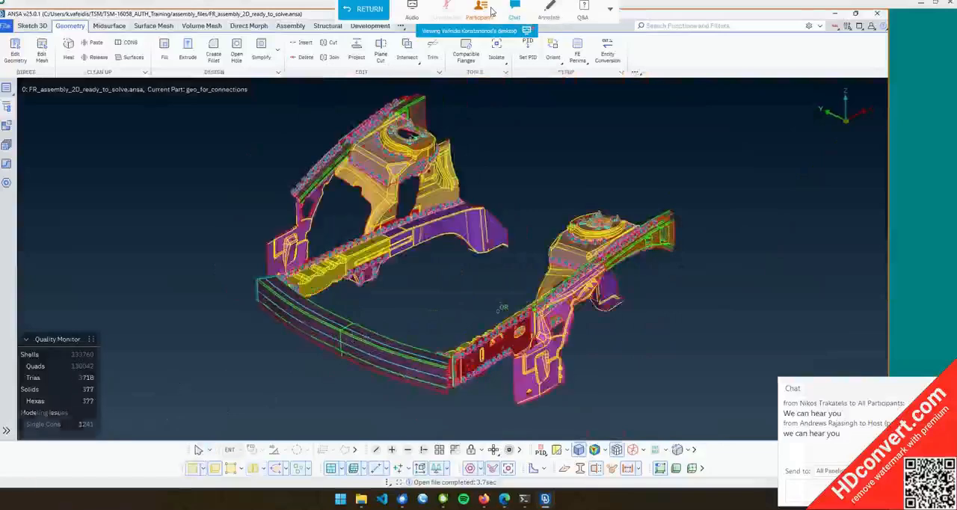
mouse_move(404, 307)
ctrl+mouse_down()
mouse_move(400, 284)
mouse_move(355, 283)
mouse_move(410, 300)
ctrl+mouse_up()
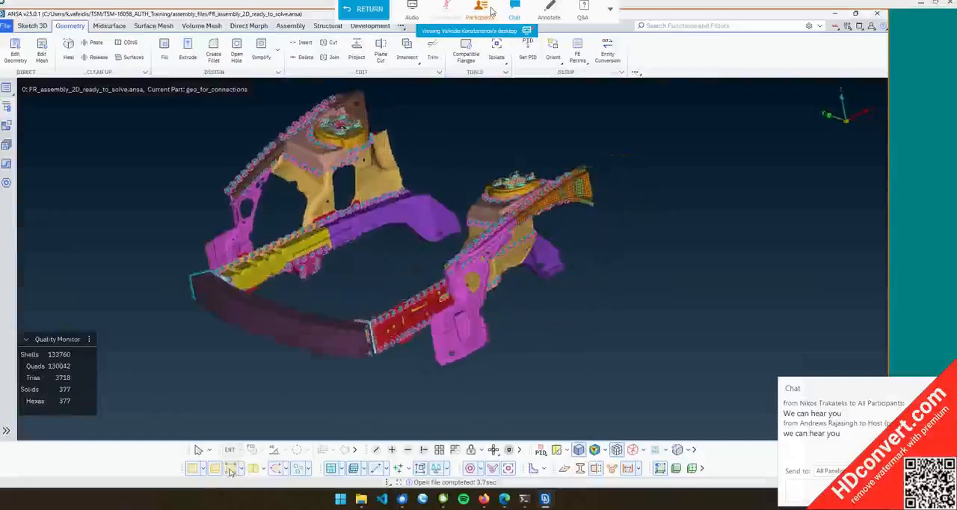
ctrl+drag(284, 361, 313, 322)
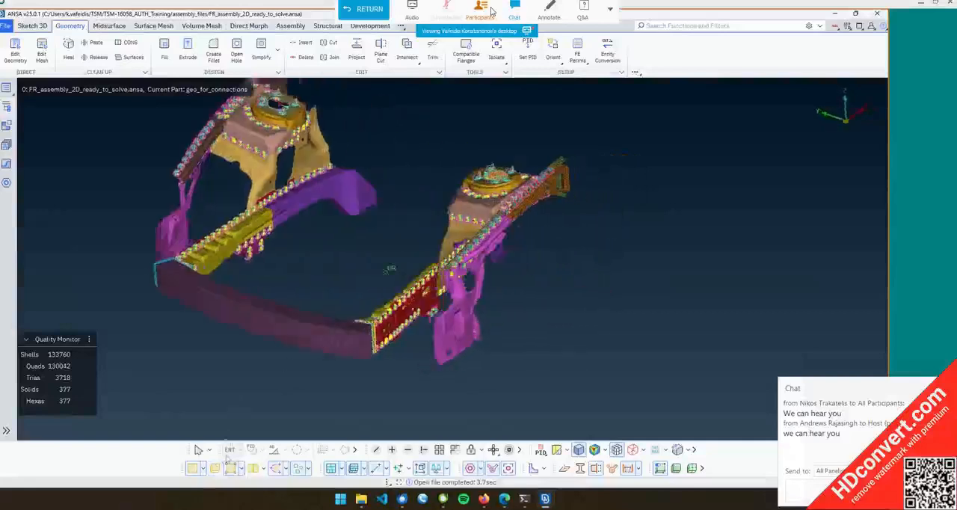
click(254, 469)
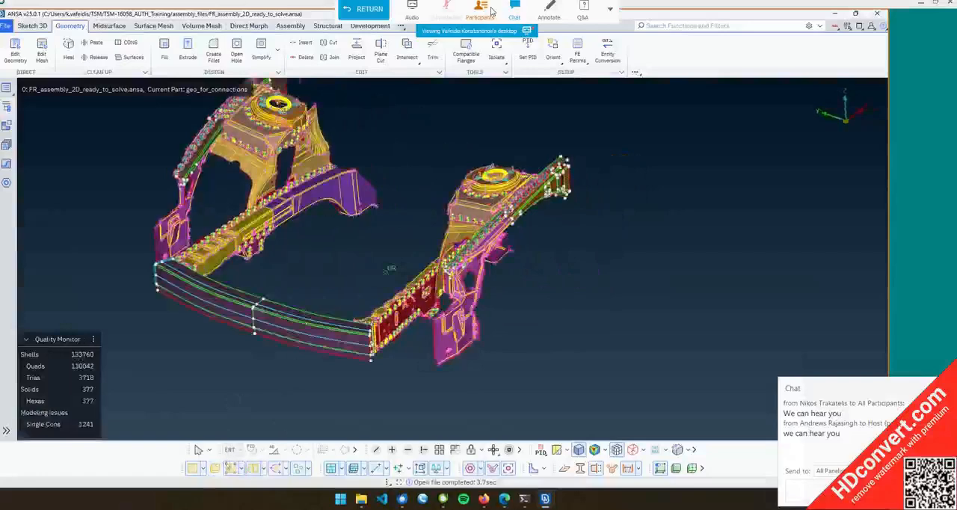
ctrl+drag(312, 301, 476, 171)
scroll(476, 171, up, 8)
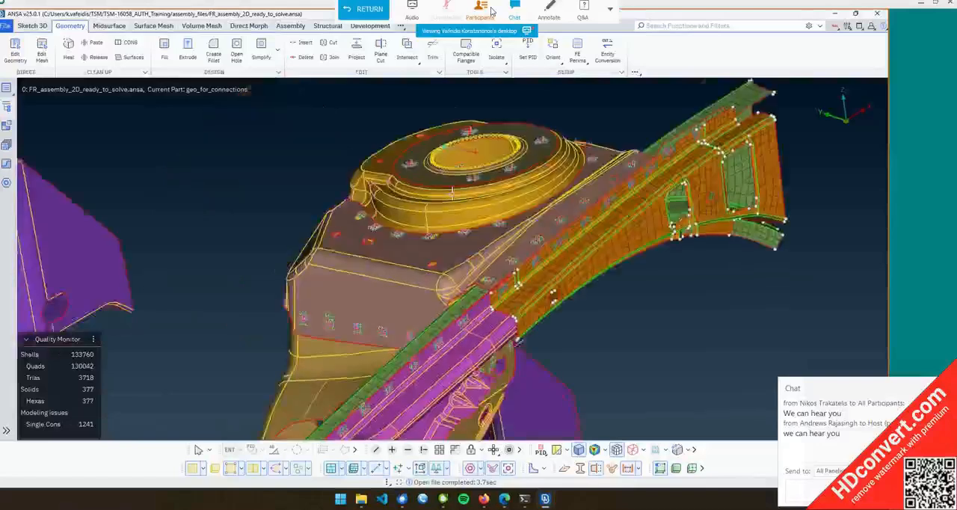
scroll(556, 437, down, 10)
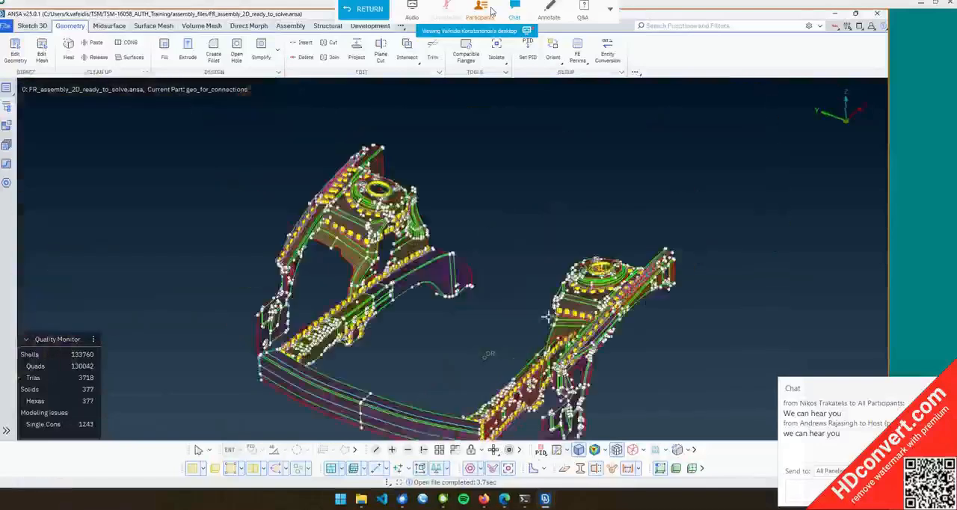
Toggle the display of geometry entities and inspect the whole frame assembly again
click(231, 470)
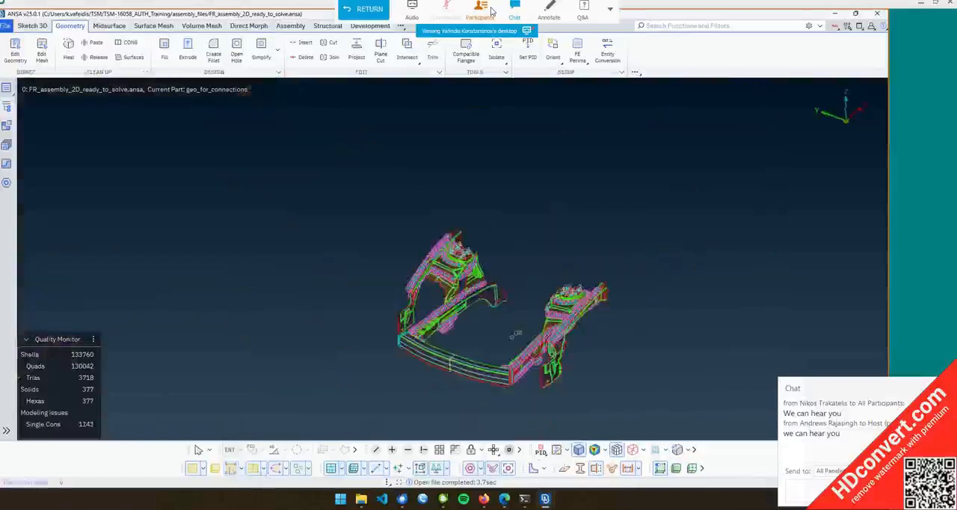
click(231, 470)
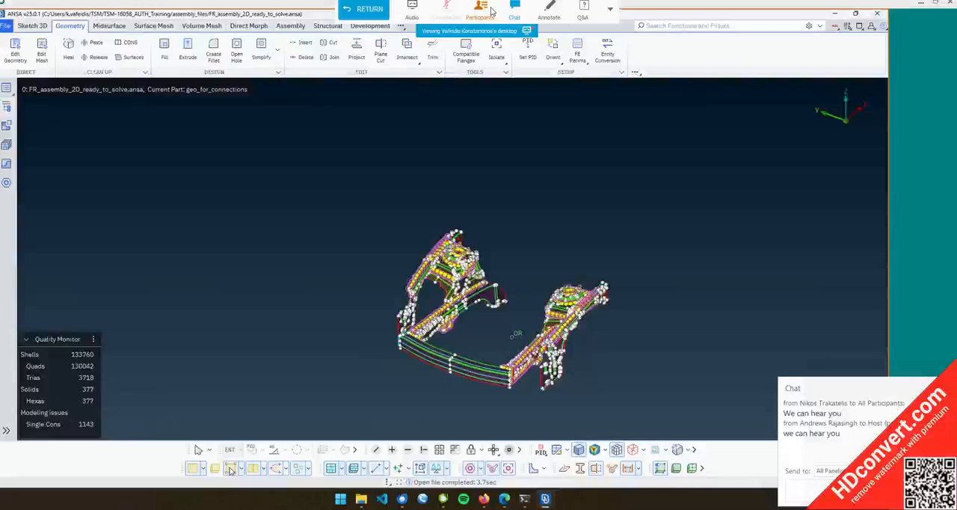
click(231, 469)
click(557, 449)
scroll(352, 287, down, 3)
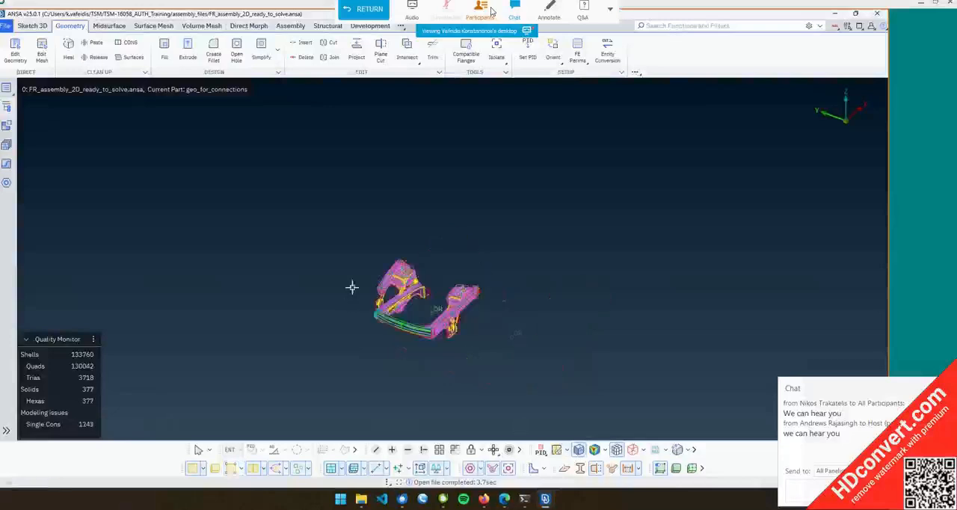
scroll(428, 300, up, 6)
ctrl+drag(425, 307, 423, 309)
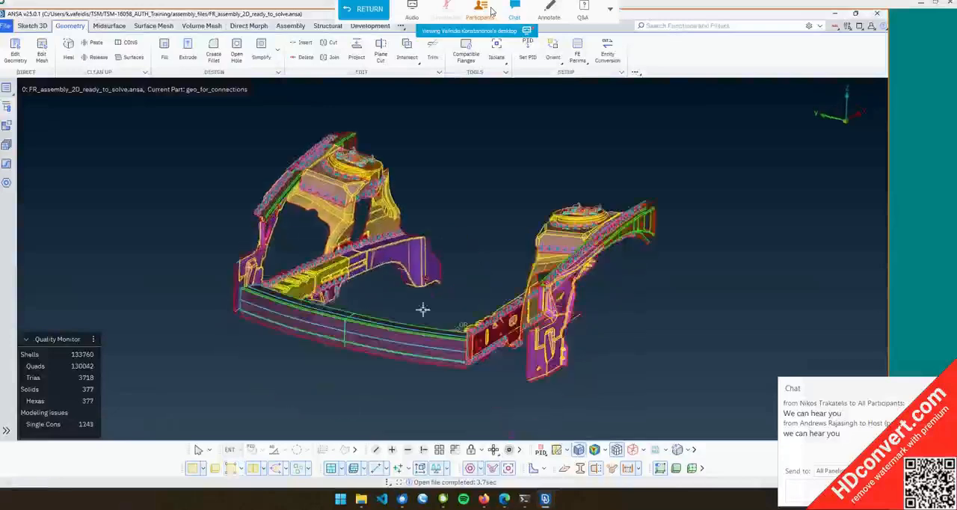
Rotate the frame assembly and examine it from several angles
click(332, 470)
click(332, 469)
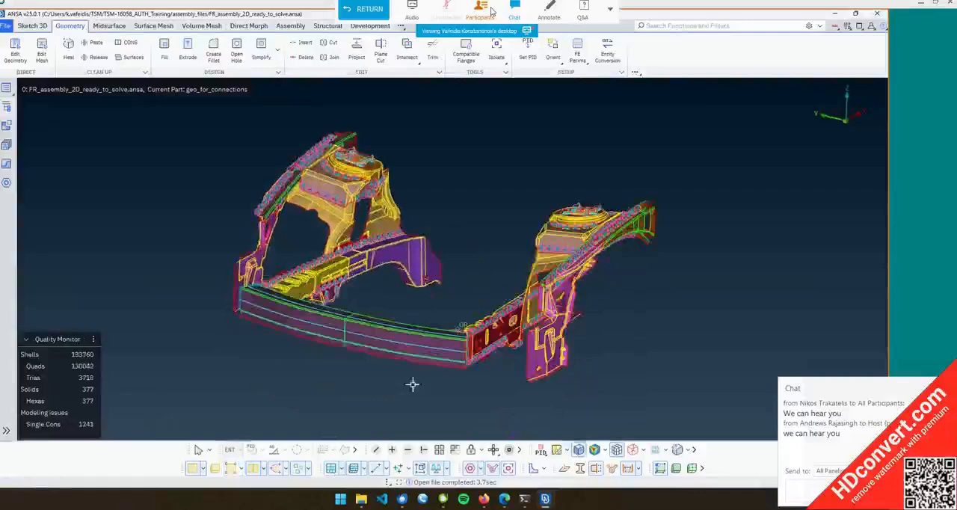
ctrl+middle_drag(411, 384, 396, 359)
ctrl+drag(395, 359, 425, 374)
click(471, 469)
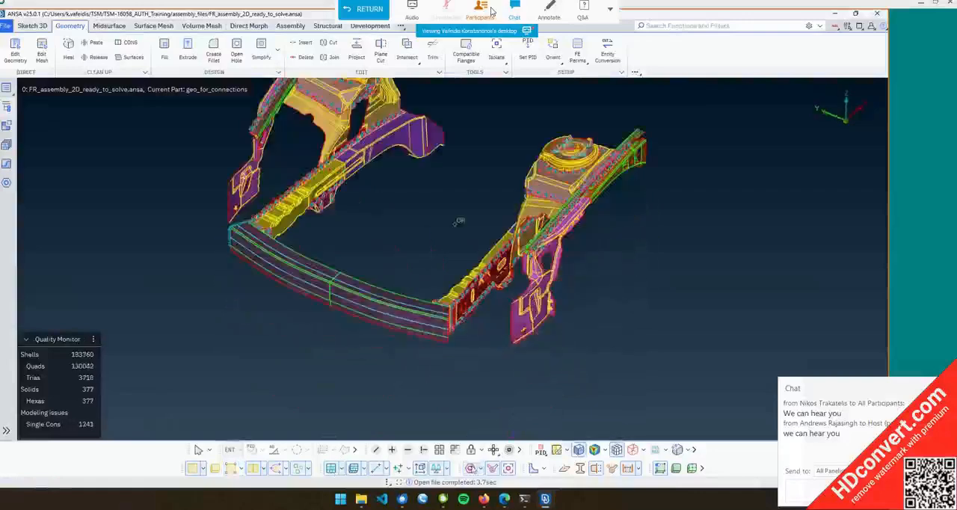
click(471, 468)
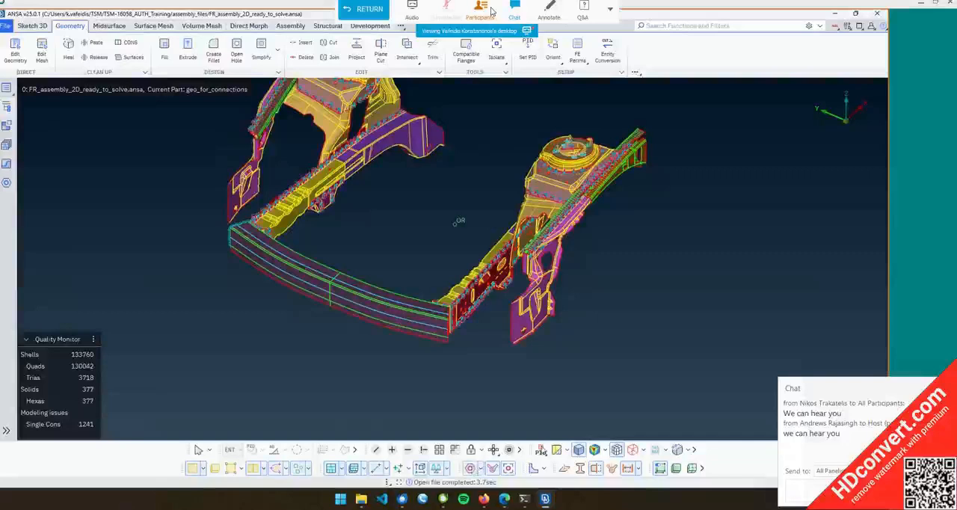
ctrl+middle_drag(502, 386, 491, 440)
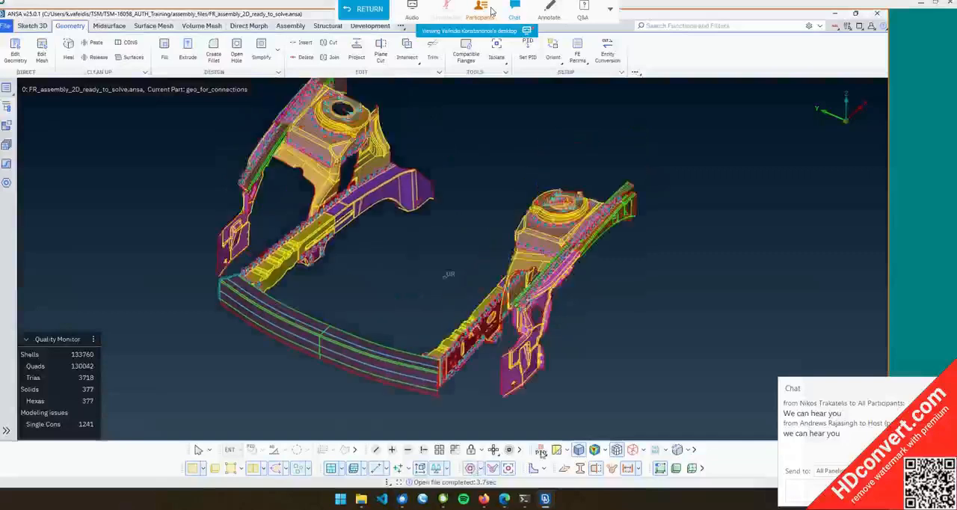
ctrl+drag(491, 363, 488, 359)
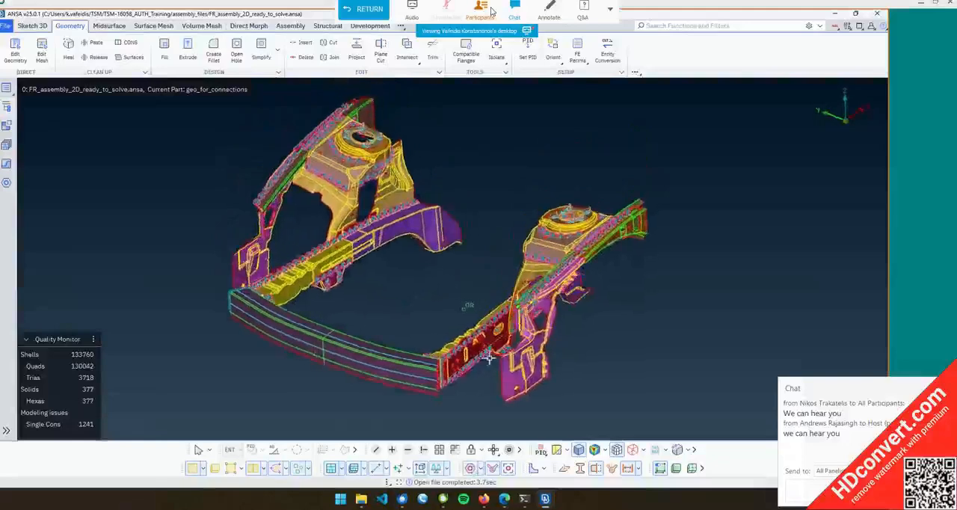
Switch the model colouring to ENT and zoom in to inspect the frame's parts
click(541, 450)
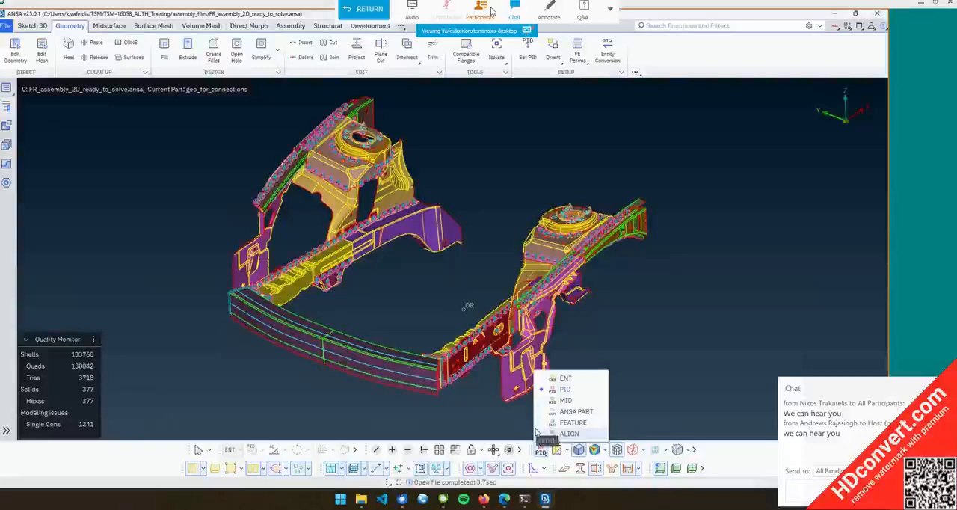
click(566, 379)
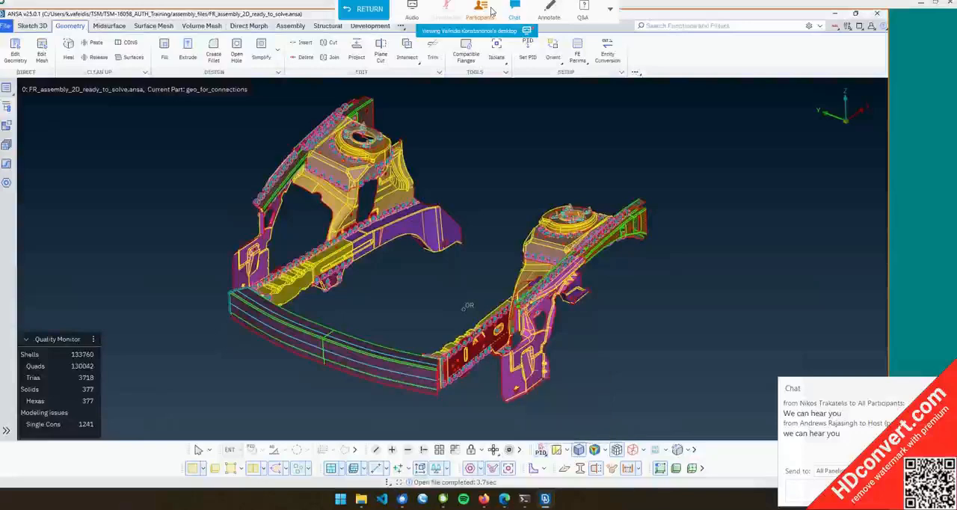
scroll(573, 259, down, 3)
scroll(572, 258, up, 6)
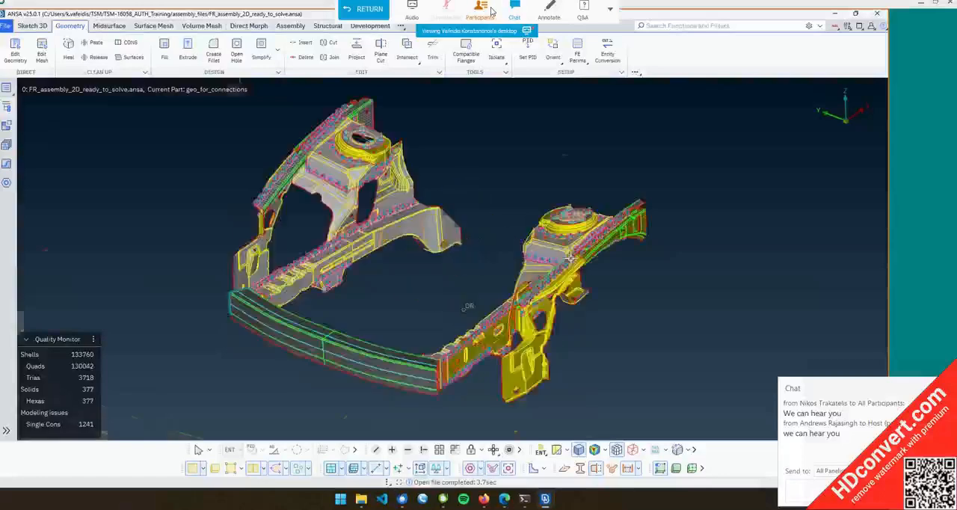
scroll(474, 250, down, 5)
scroll(474, 250, up, 2)
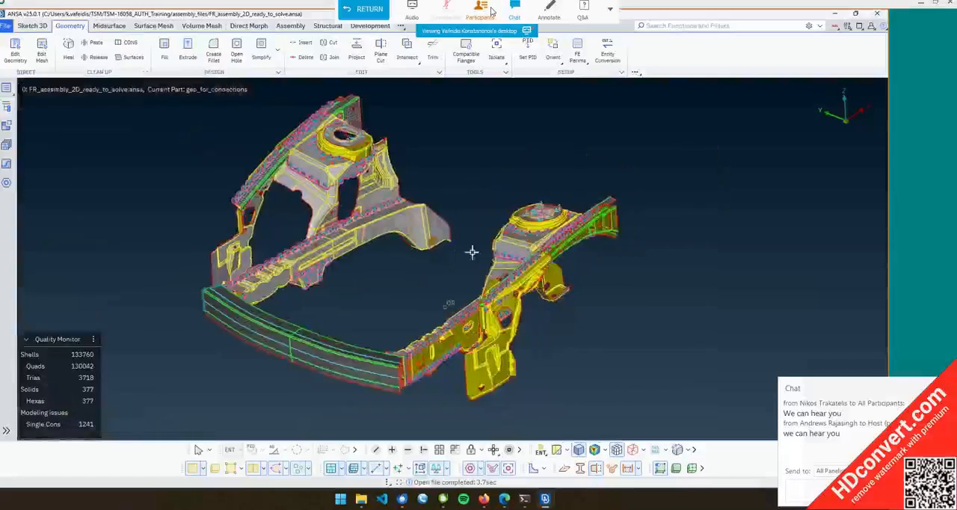
scroll(338, 231, up, 5)
scroll(338, 230, down, 3)
scroll(338, 230, up, 2)
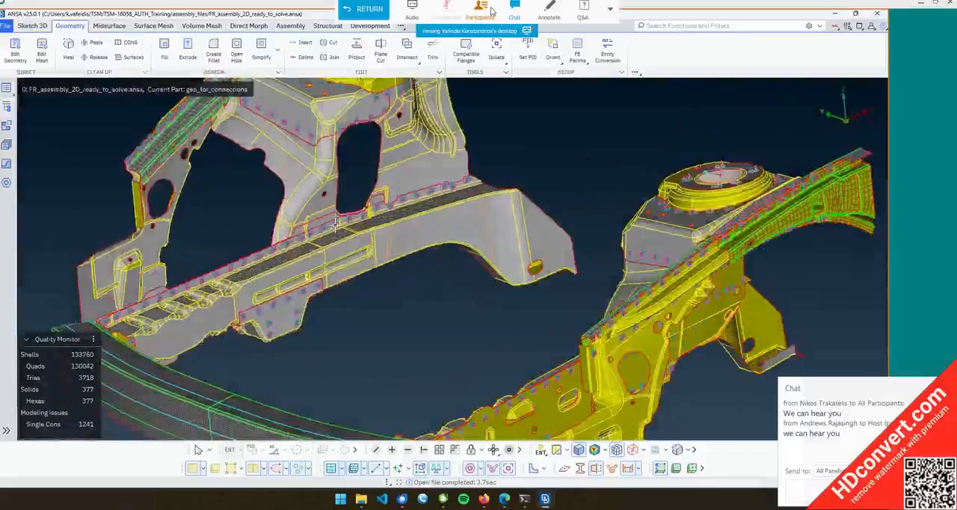
scroll(339, 230, down, 4)
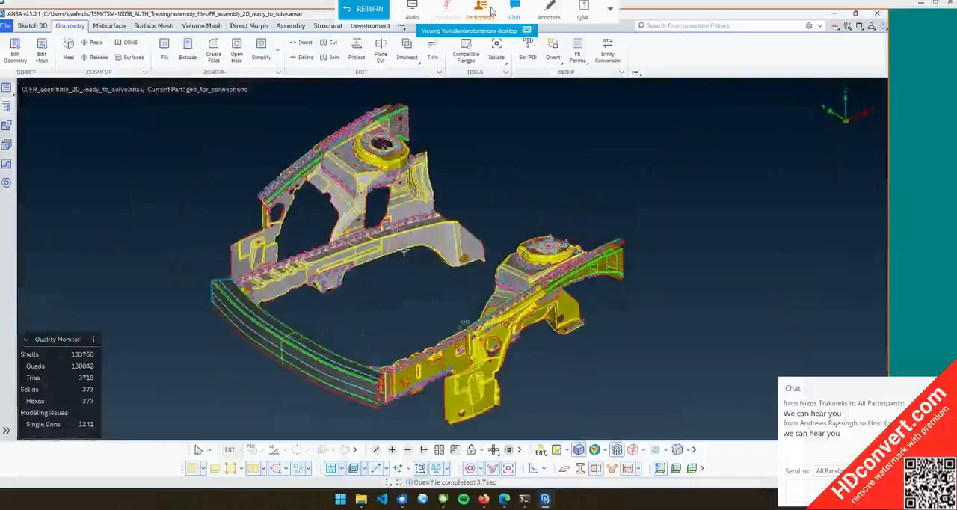
scroll(400, 252, up, 5)
scroll(397, 260, down, 5)
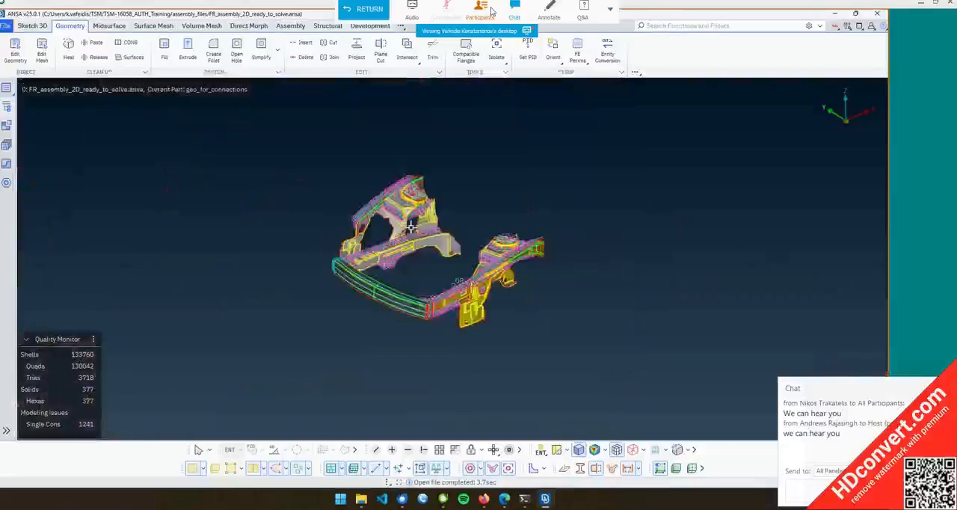
Zoom into the strut towers and rails to examine their mesh and connection points
ctrl+drag(411, 225, 369, 226)
scroll(369, 226, up, 8)
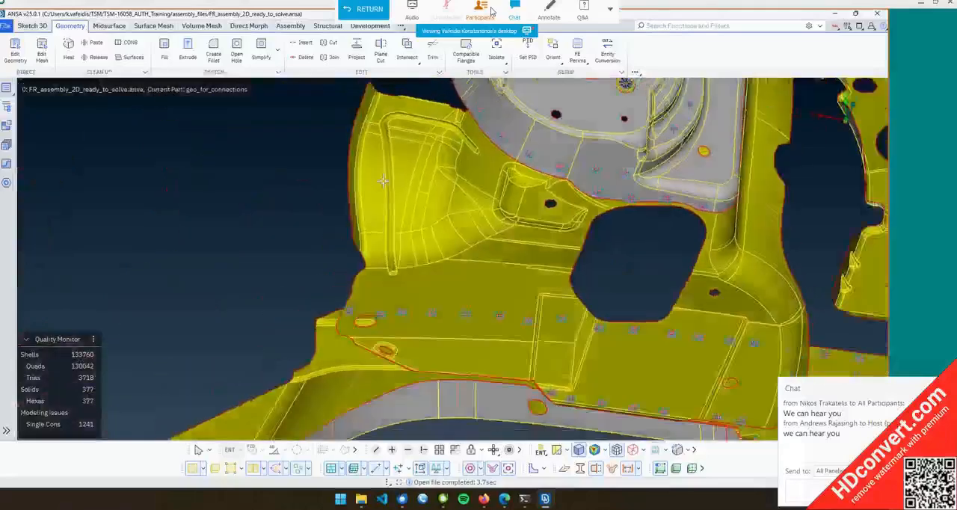
ctrl+drag(383, 181, 388, 200)
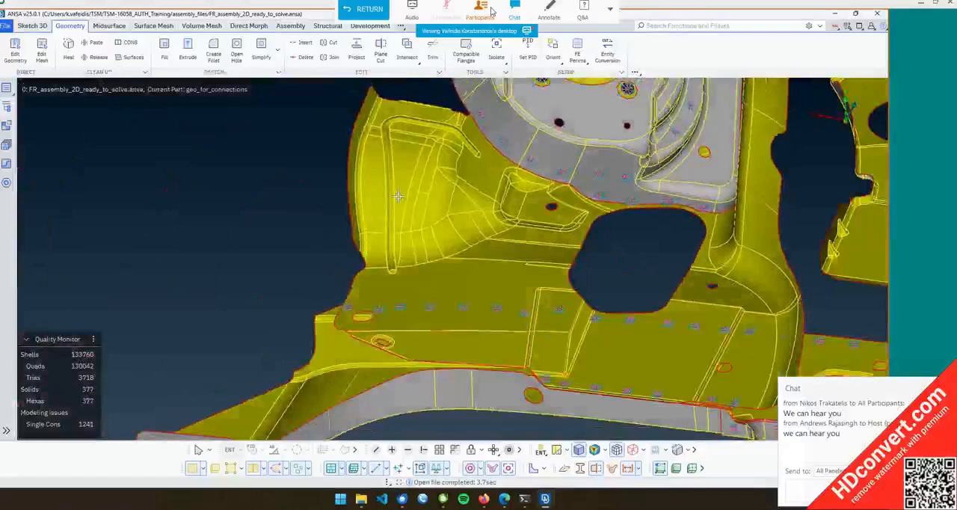
mouse_move(397, 196)
ctrl+mouse_down()
mouse_move(352, 228)
mouse_move(410, 188)
ctrl+mouse_up()
ctrl+middle_drag(287, 208, 485, 187)
scroll(389, 210, down, 5)
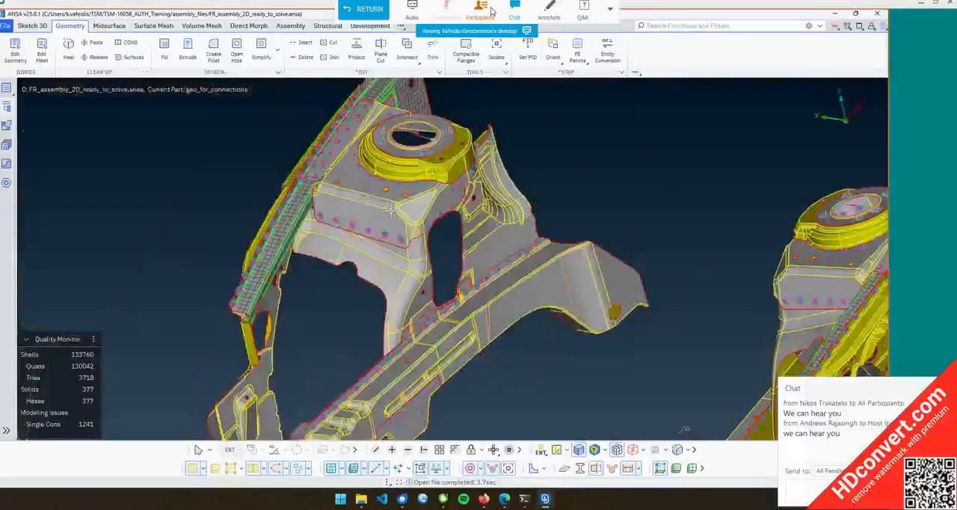
ctrl+drag(389, 211, 400, 232)
scroll(398, 228, down, 3)
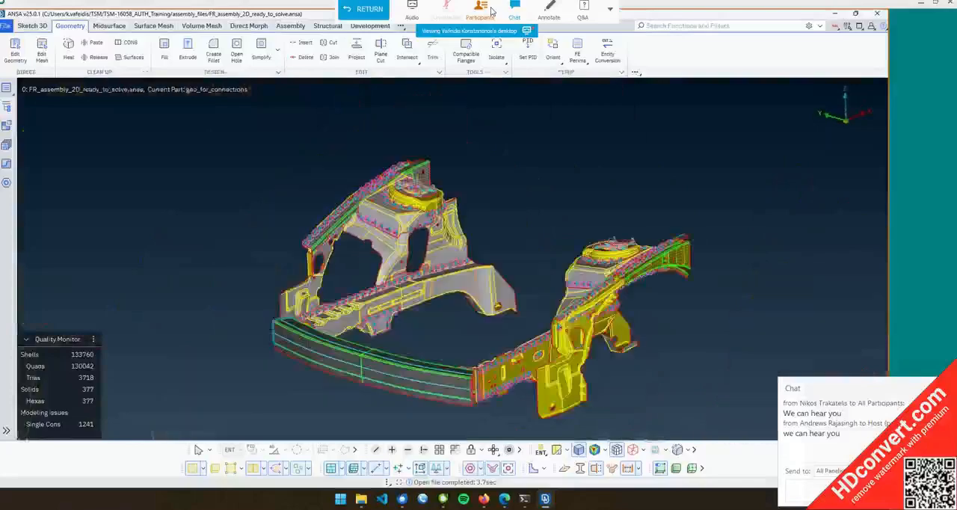
ctrl+drag(482, 260, 472, 284)
scroll(473, 284, up, 4)
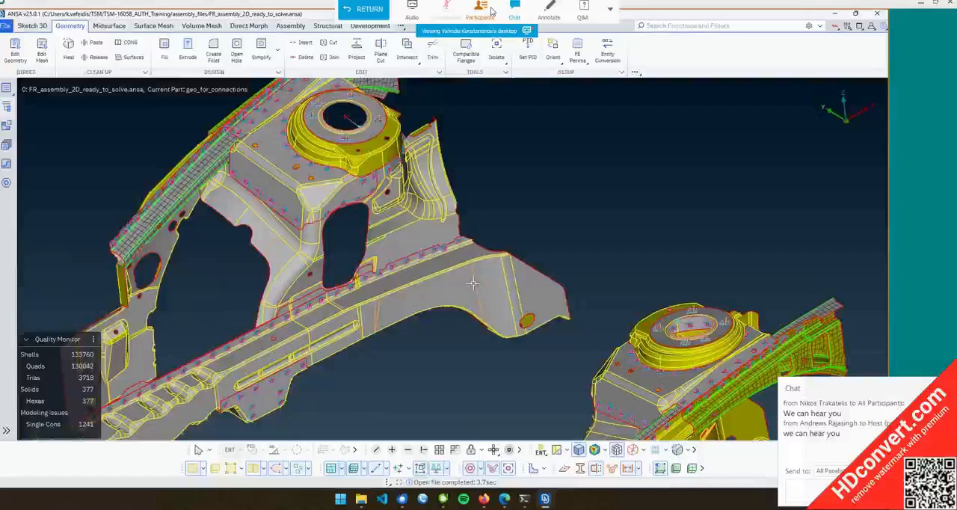
scroll(451, 245, up, 3)
scroll(412, 198, down, 3)
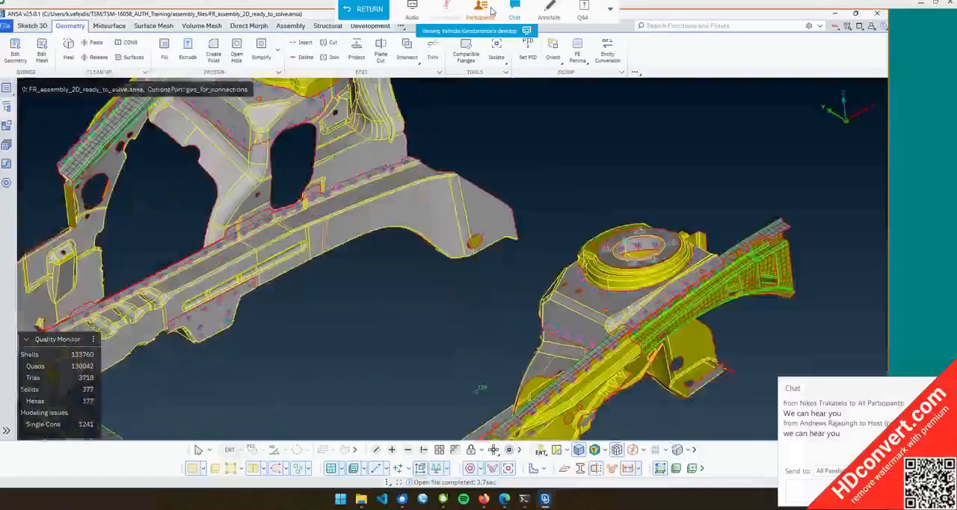
Switch the model colouring back to PID and inspect the rails and strut towers up close
click(540, 449)
click(557, 388)
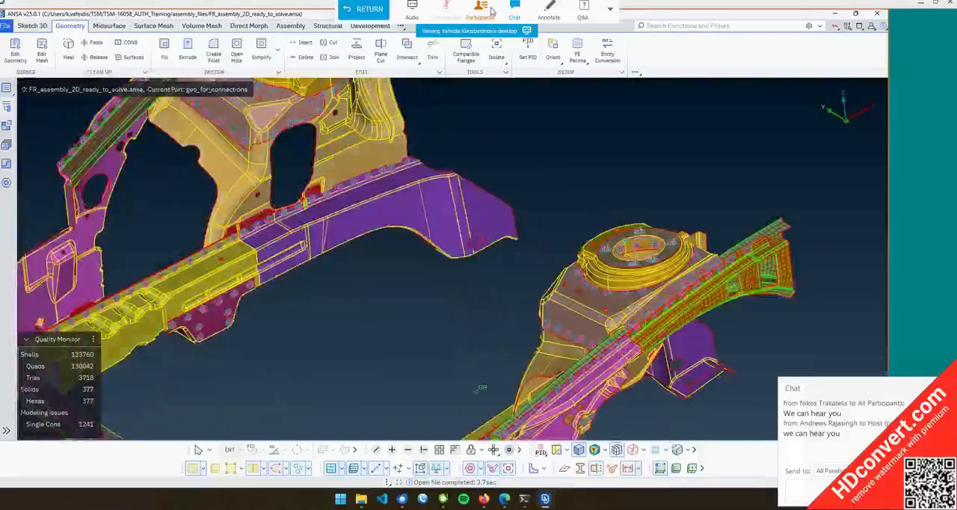
scroll(481, 292, down, 5)
scroll(483, 278, up, 3)
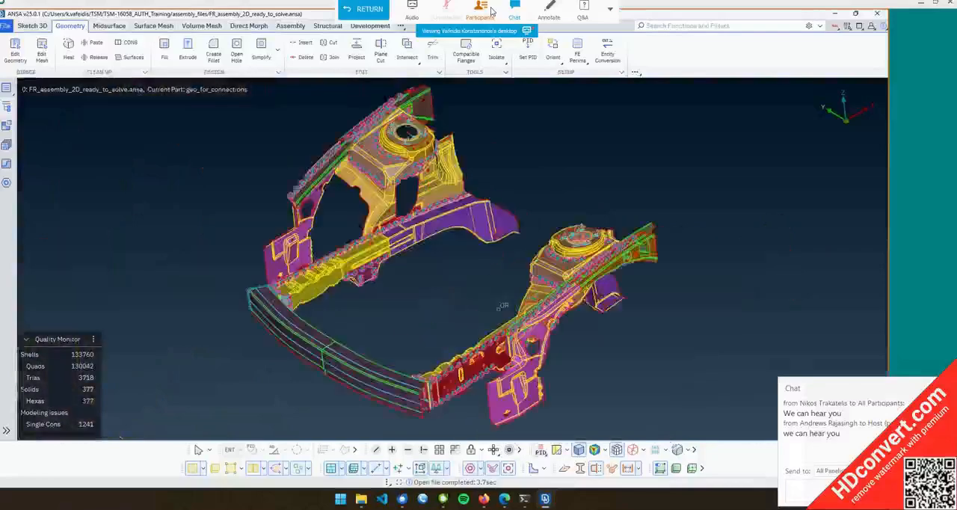
ctrl+drag(488, 284, 484, 267)
scroll(467, 234, up, 3)
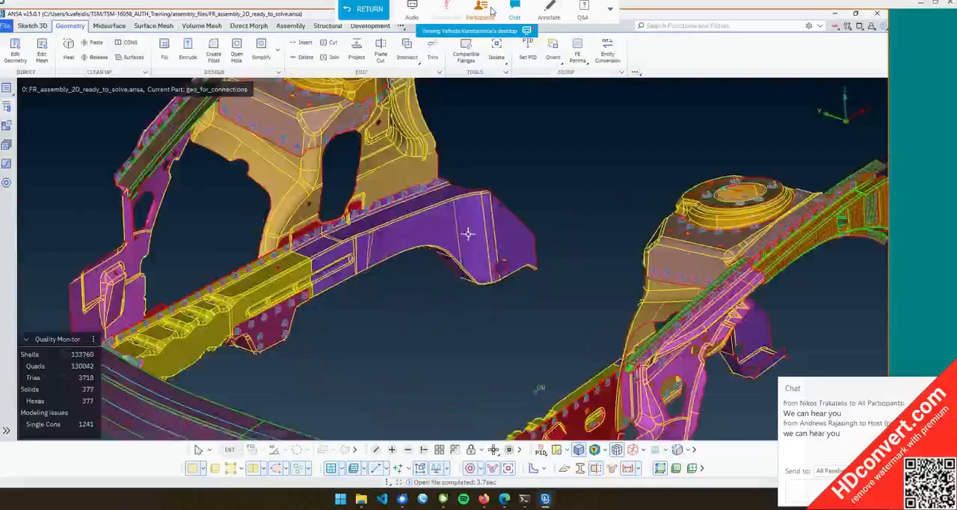
scroll(467, 234, down, 5)
Open the Properties list to review the model's property IDs
click(6, 89)
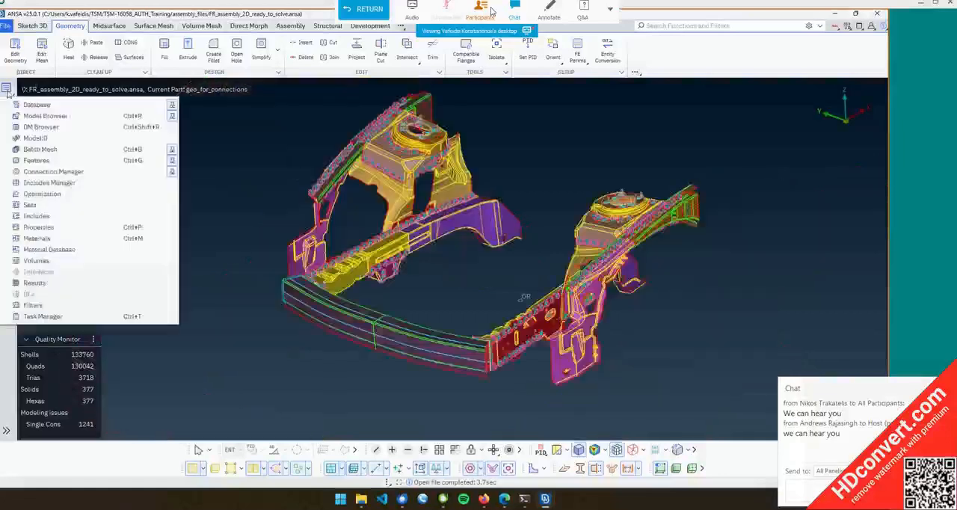
click(33, 228)
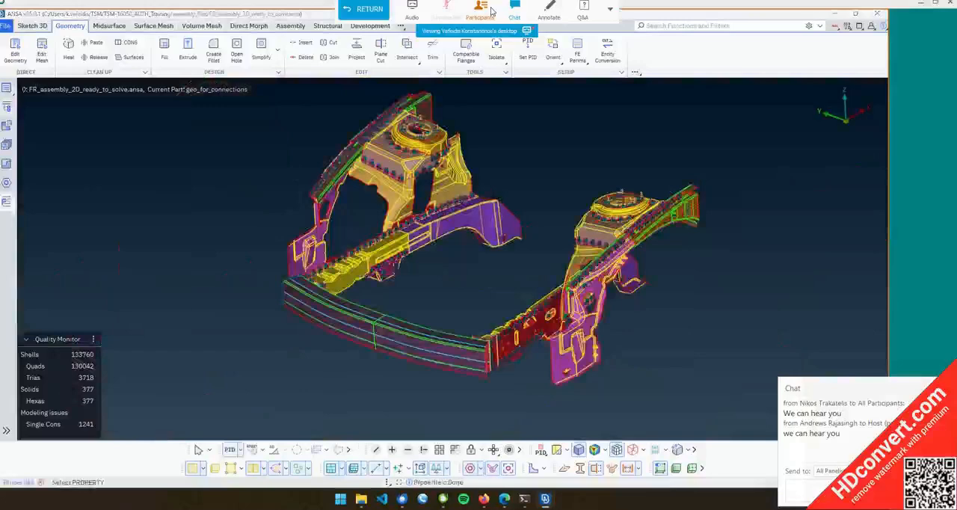
scroll(629, 220, down, 3)
scroll(573, 202, up, 3)
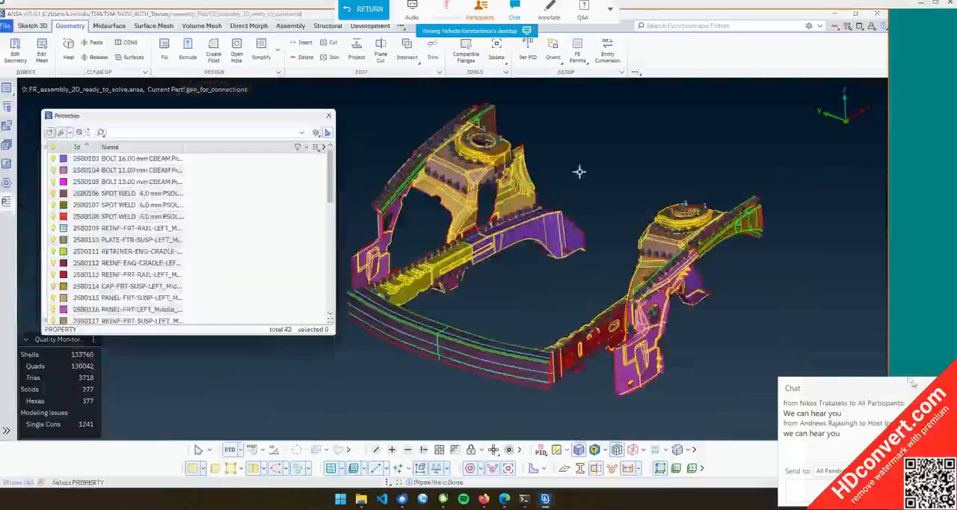
ctrl+middle_drag(580, 172, 625, 182)
click(912, 382)
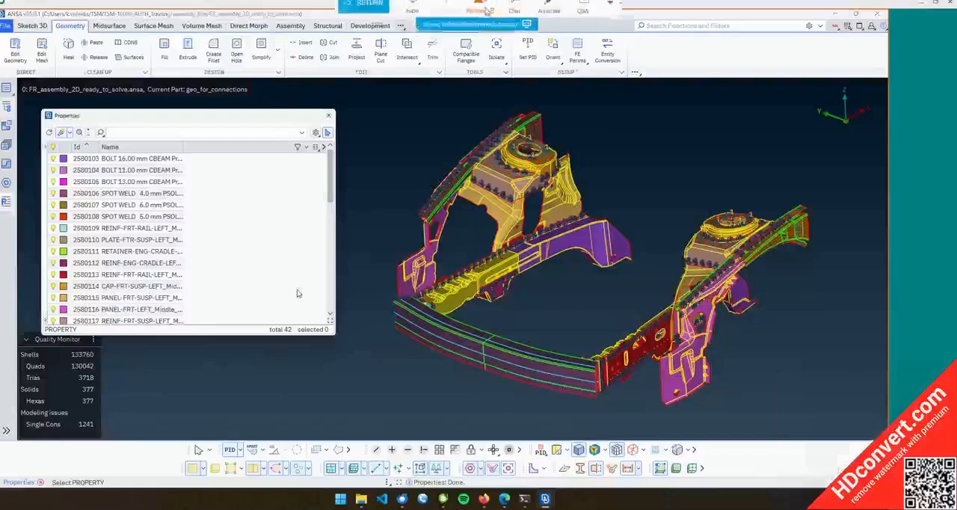
click(482, 10)
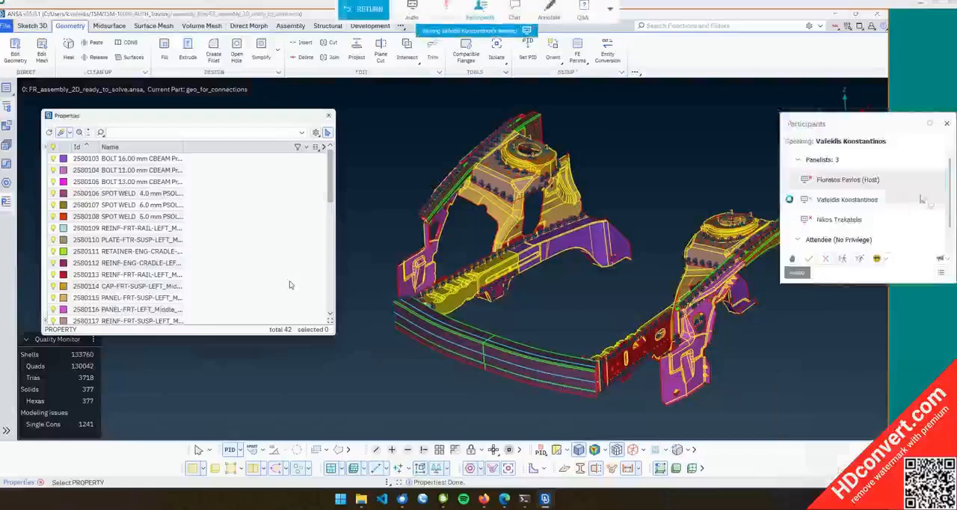
scroll(918, 218, down, 1)
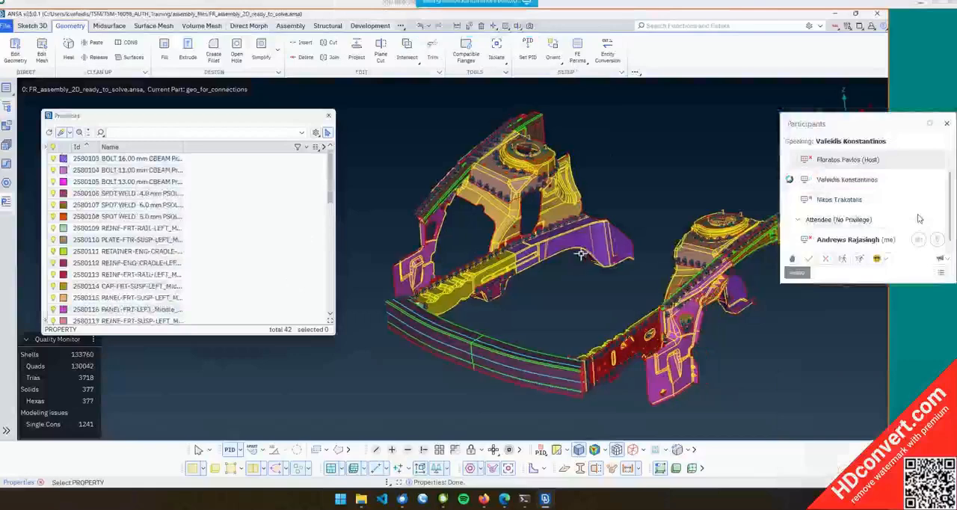
scroll(918, 218, up, 1)
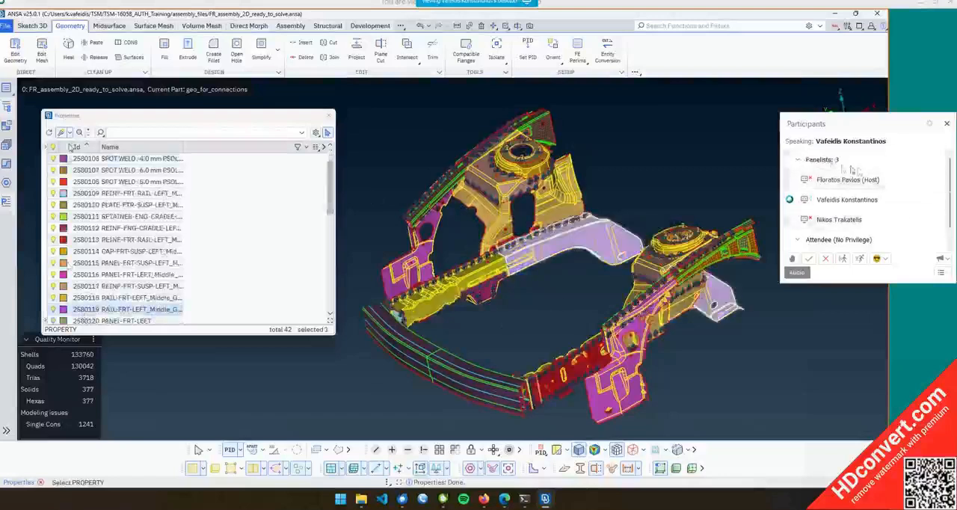
scroll(882, 187, down, 1)
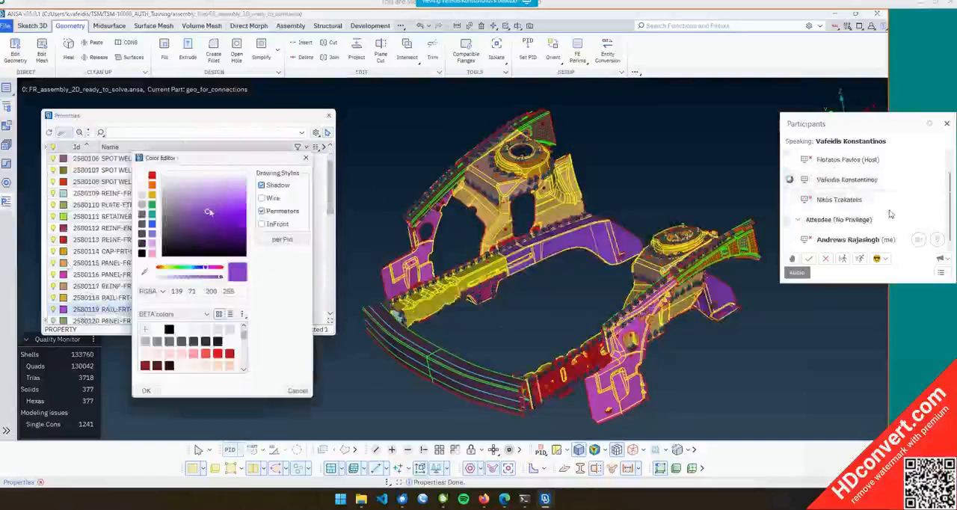
click(946, 124)
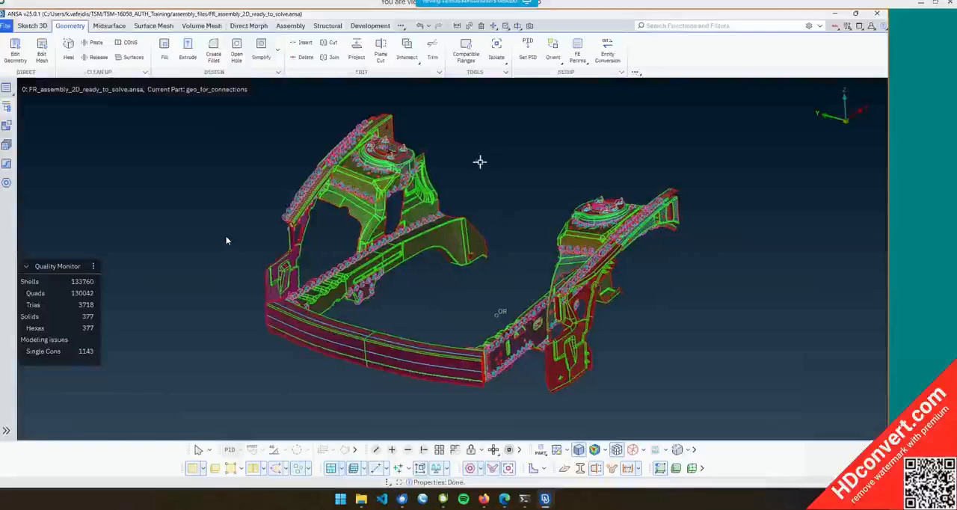
Rotate and zoom into the frame to examine its mesh and connection points
ctrl+middle_drag(479, 161, 446, 156)
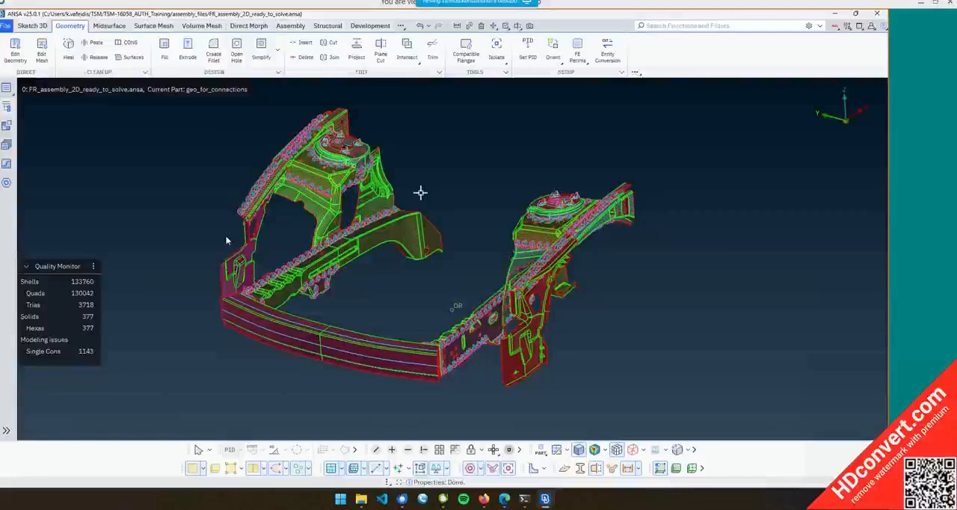
mouse_move(420, 192)
middle_down()
mouse_move(456, 145)
mouse_move(451, 138)
mouse_move(412, 199)
mouse_move(472, 187)
mouse_move(471, 229)
mouse_move(480, 199)
mouse_move(463, 212)
middle_up()
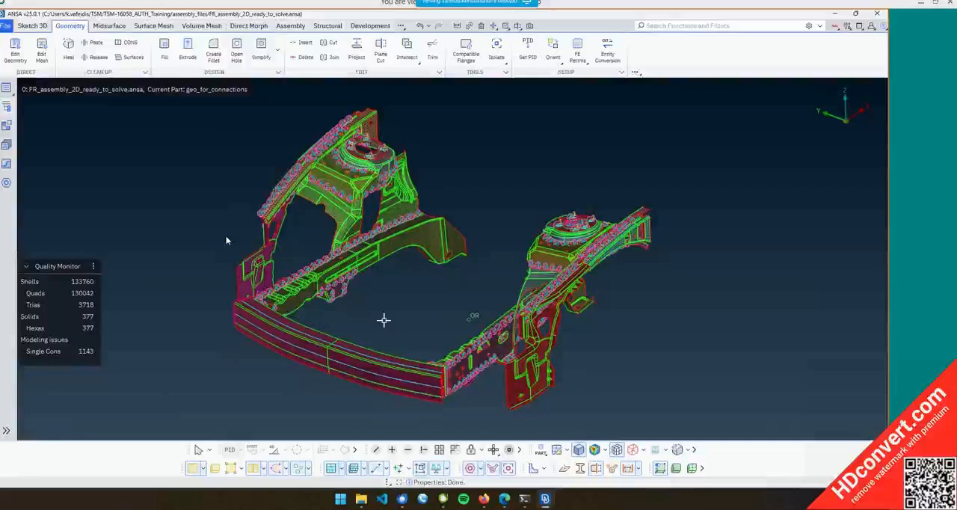
middle_drag(378, 320, 489, 221)
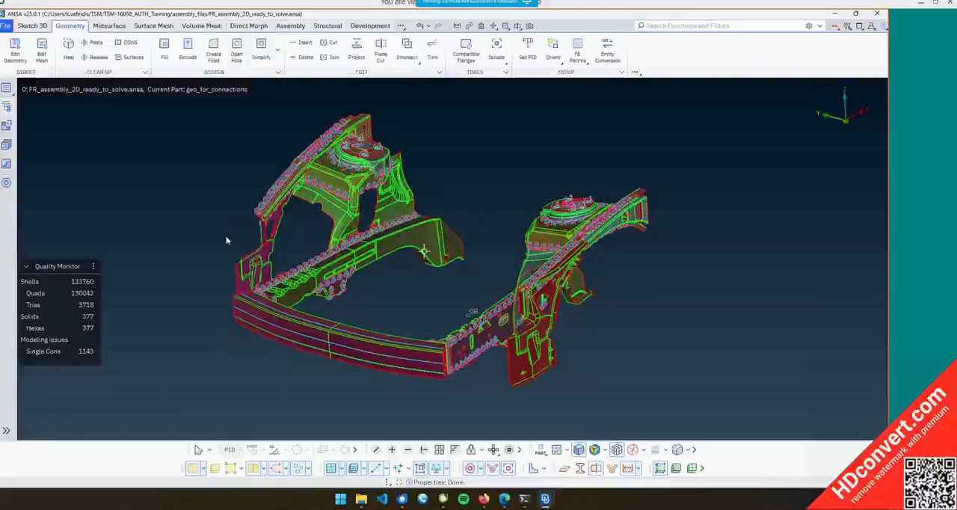
middle_drag(423, 251, 441, 179)
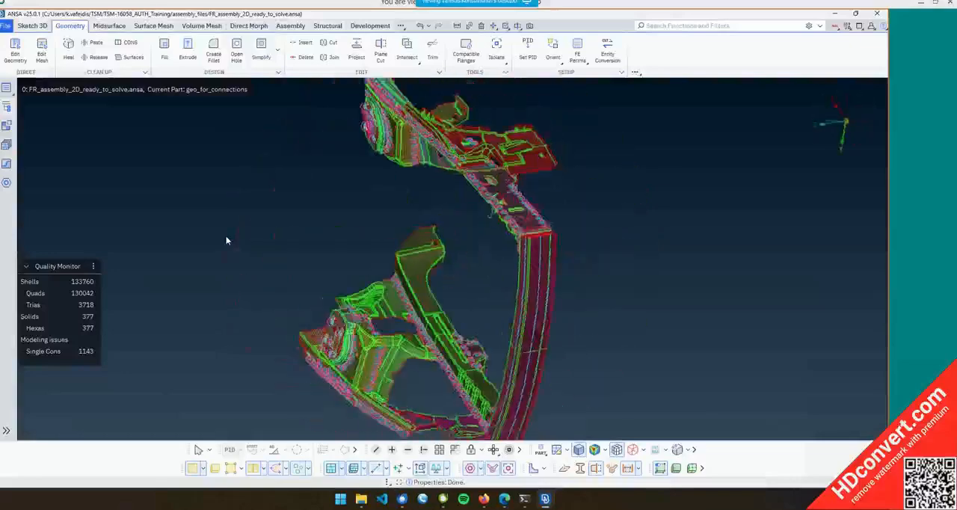
middle_drag(442, 228, 461, 242)
scroll(461, 241, down, 7)
scroll(461, 241, up, 10)
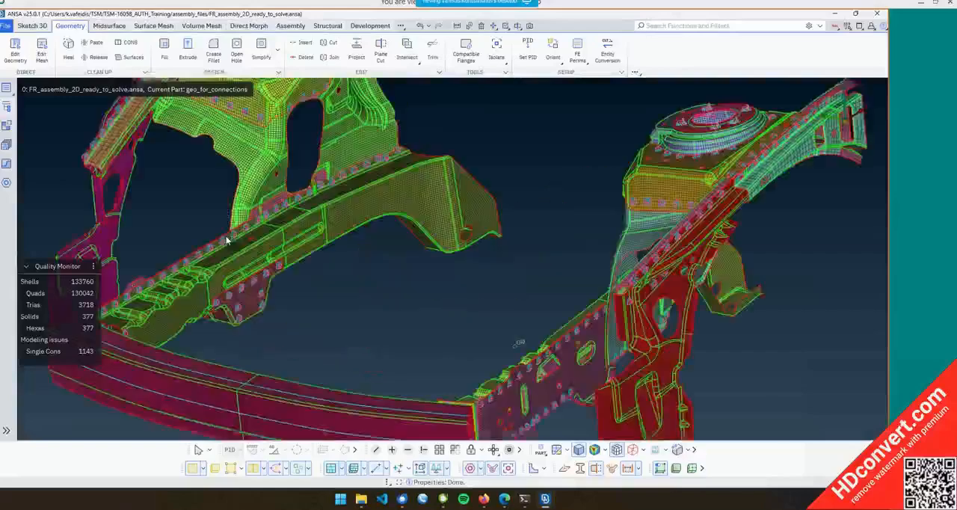
Examine the whole front frame assembly from several angles
scroll(227, 239, down, 8)
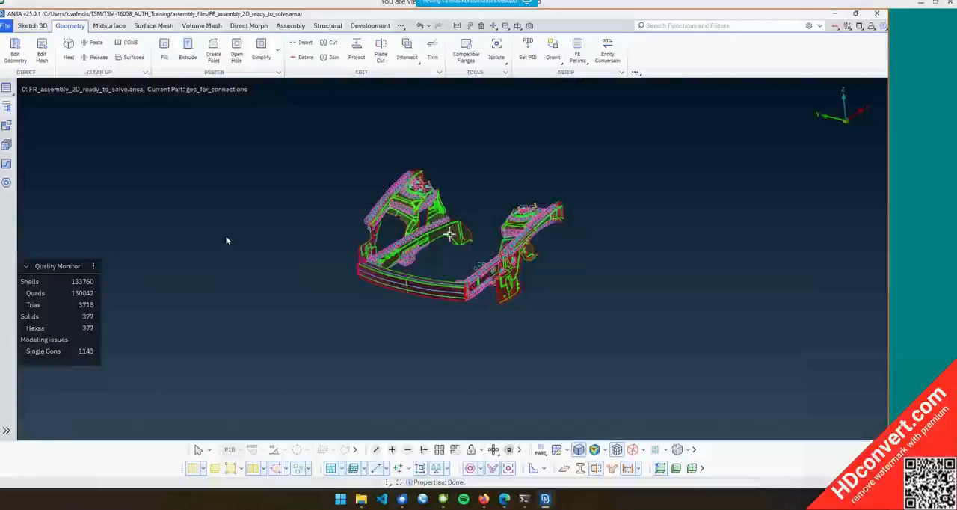
middle_drag(448, 235, 489, 297)
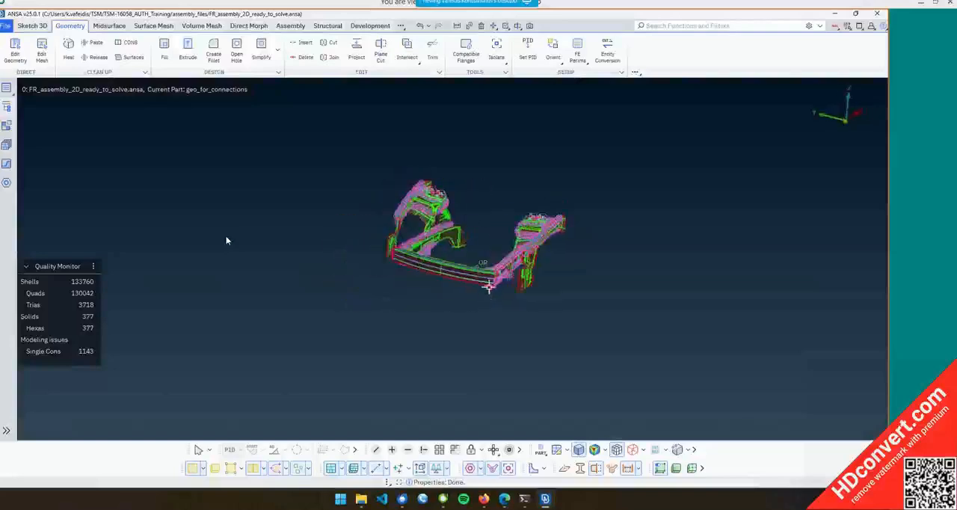
ctrl+right_drag(489, 286, 121, 508)
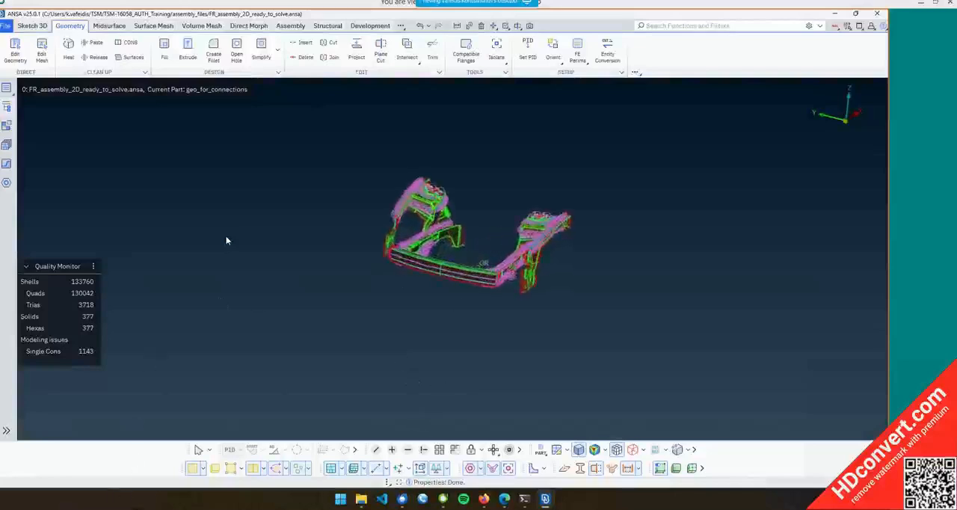
ctrl+right_drag(473, 202, 512, 497)
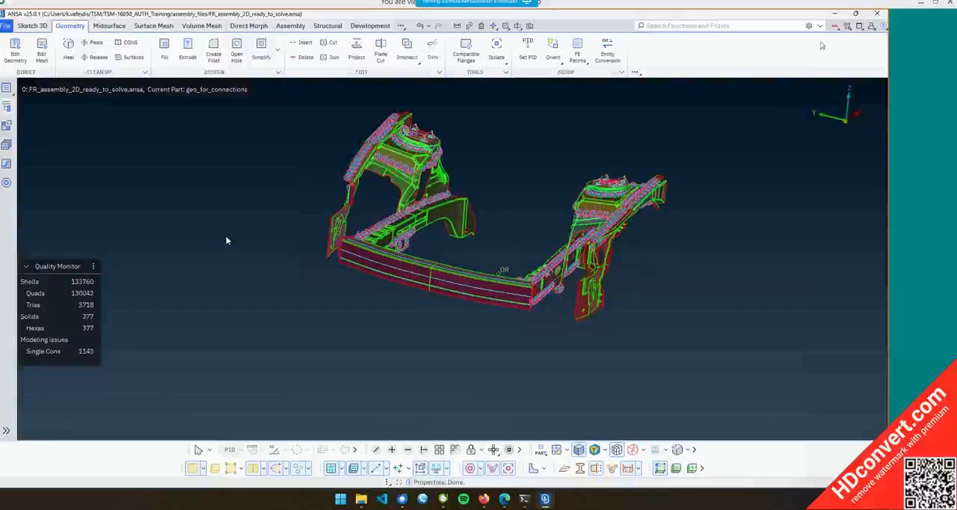
Open the GUI settings and review the Mouse/Keyboard model manipulation controls, then close the dialog
click(846, 27)
click(808, 40)
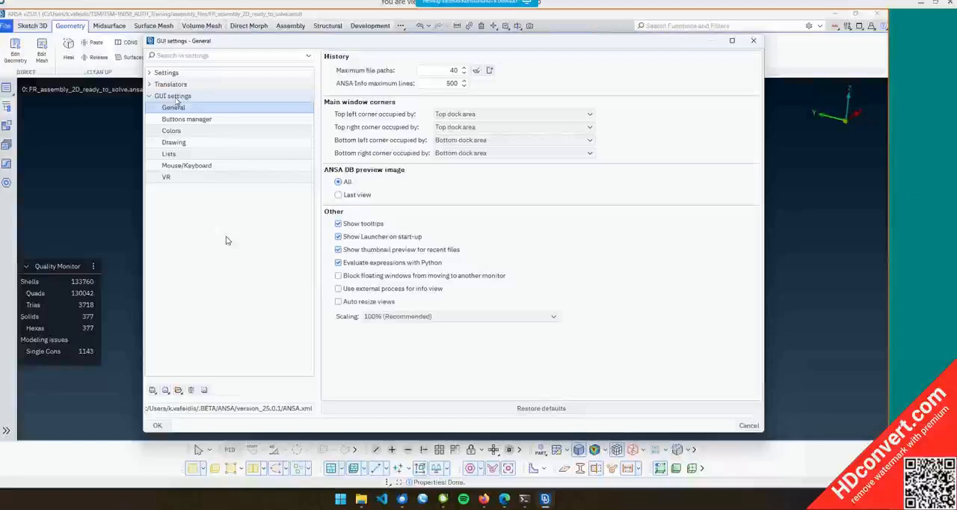
key(Down)
key(Down)
key(Down)
key(Down)
key(Down)
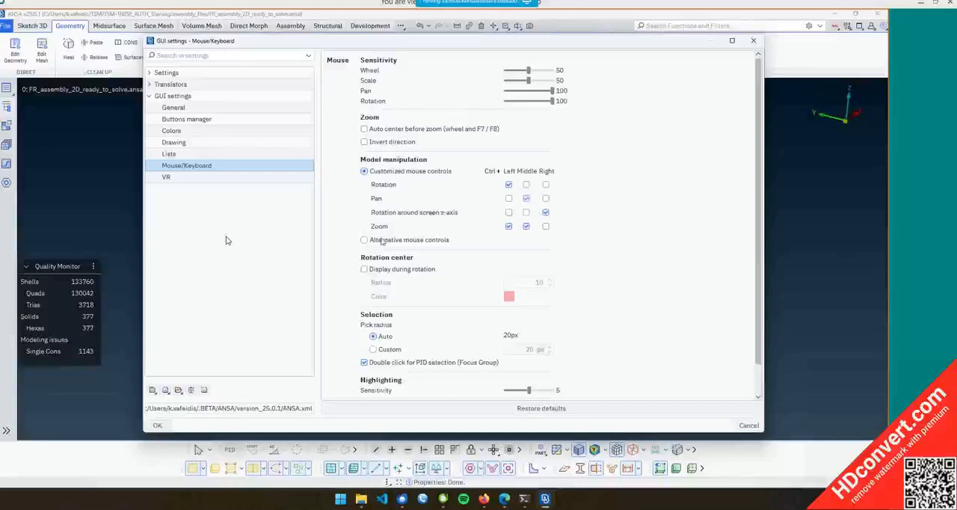
mouse_move(364, 241)
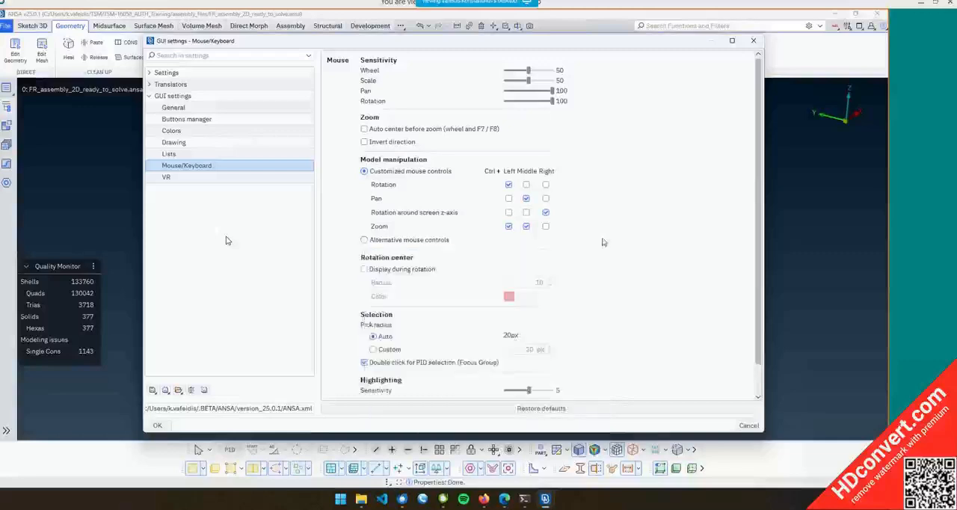
click(158, 425)
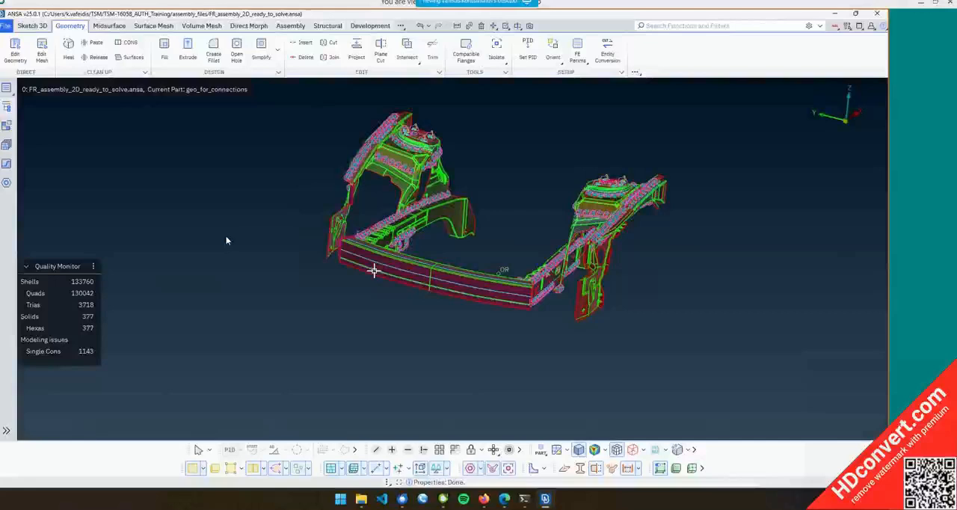
Open the Presentation Parameters settings, move the dialog aside, and turn on Show Labels
click(847, 27)
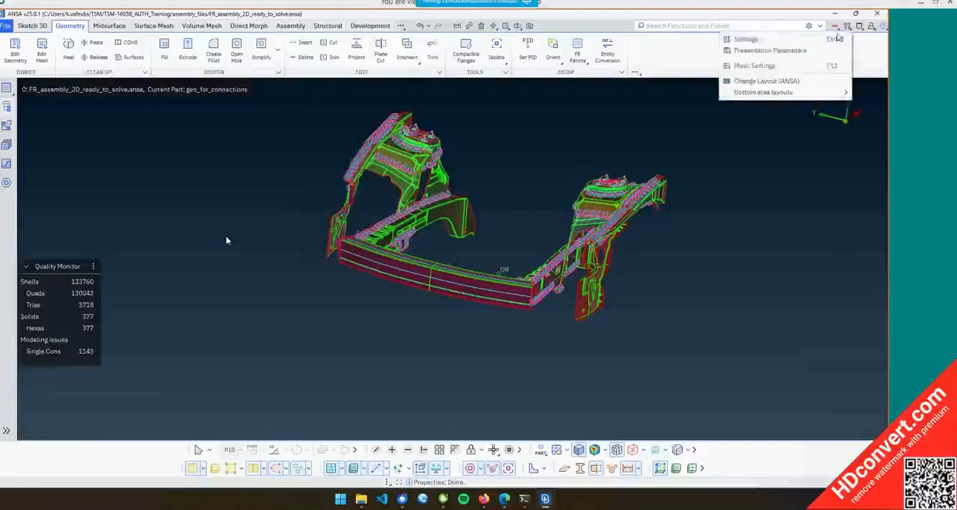
click(836, 39)
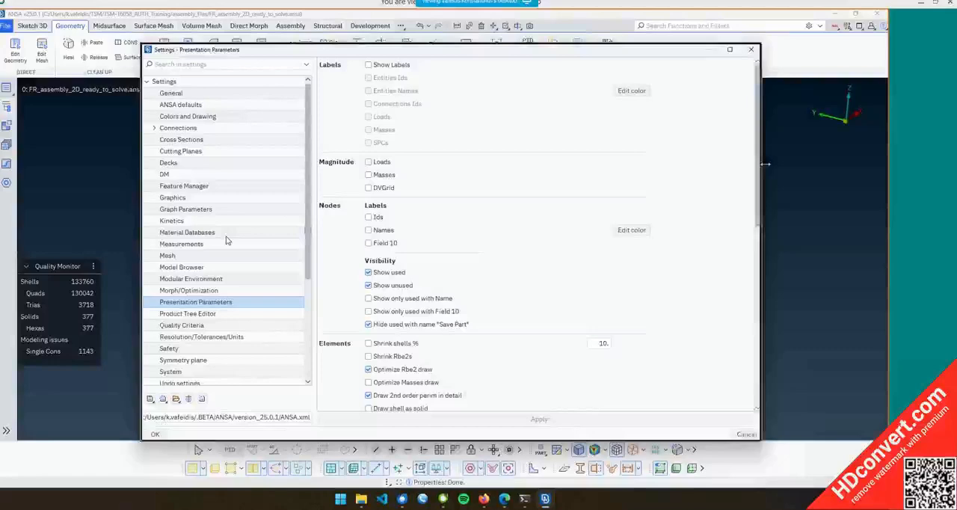
drag(764, 164, 680, 163)
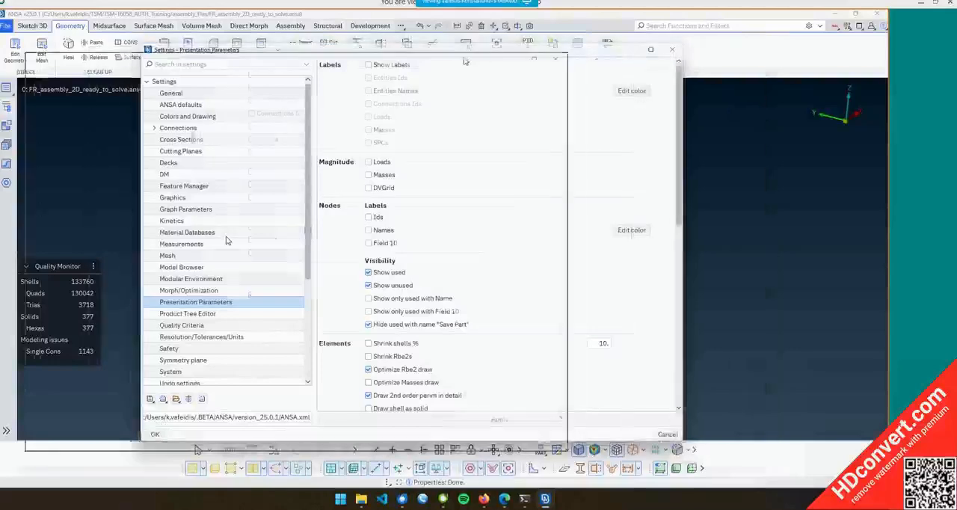
drag(580, 50, 463, 60)
scroll(703, 213, up, 6)
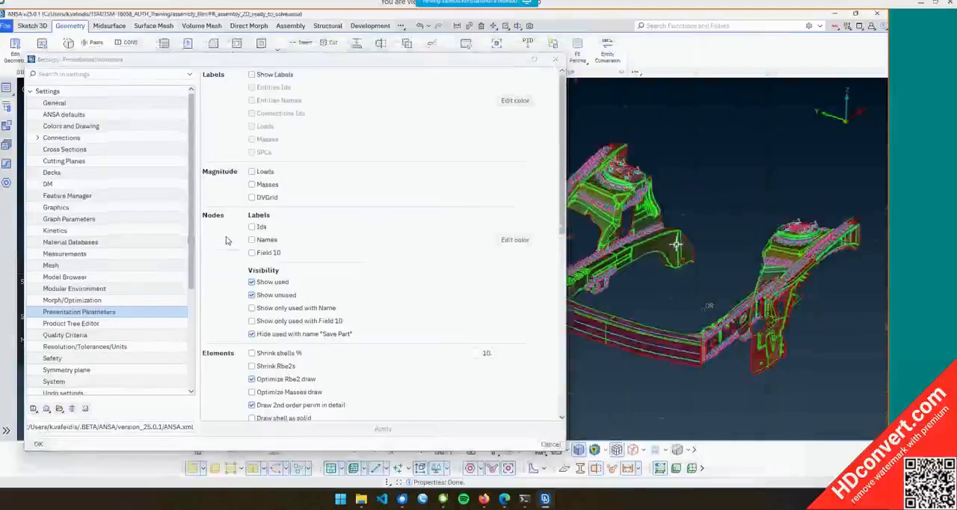
scroll(685, 188, down, 4)
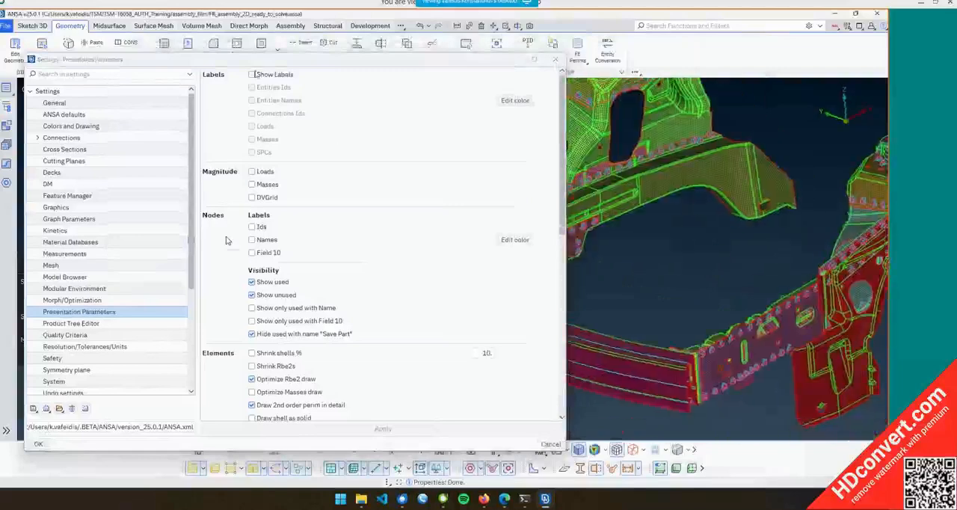
click(251, 74)
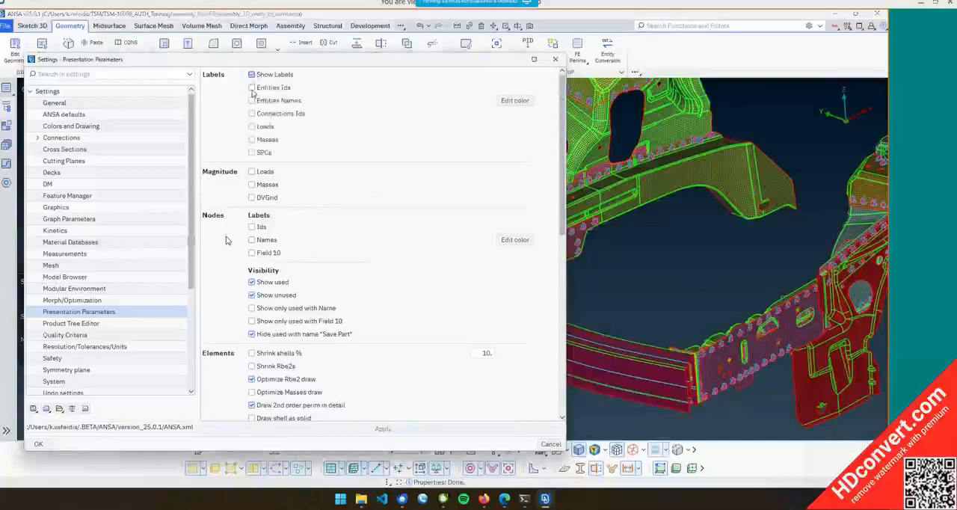
Enable SPC labels and inspect the strut tower top mount up close
scroll(621, 211, down, 6)
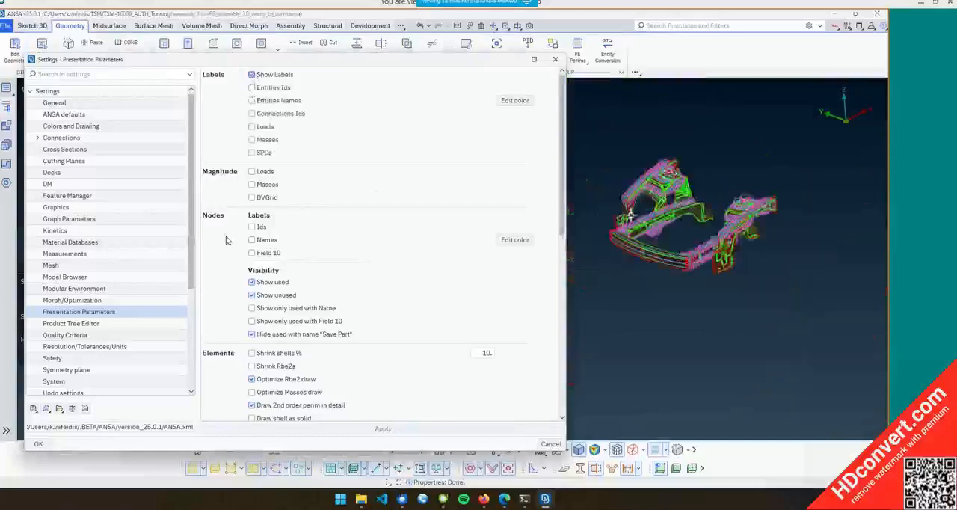
scroll(619, 222, up, 6)
scroll(724, 164, up, 10)
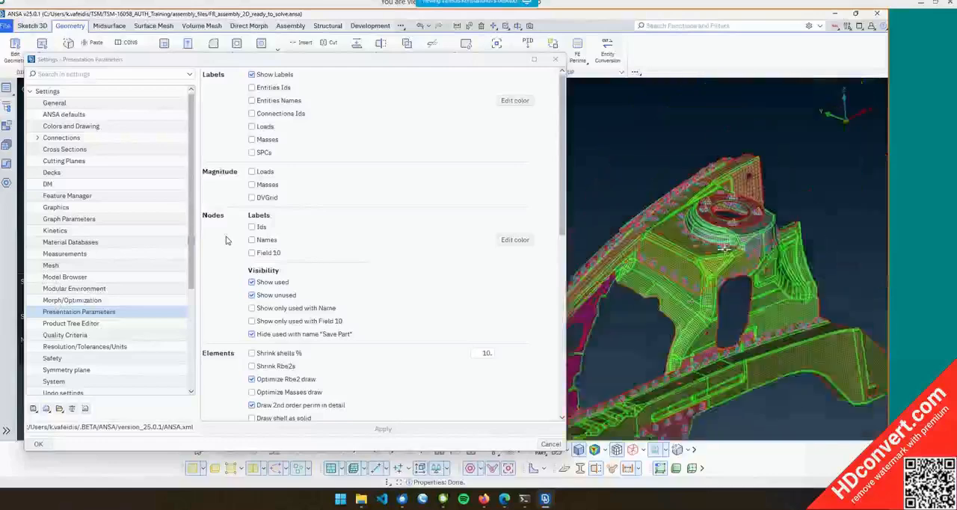
click(252, 152)
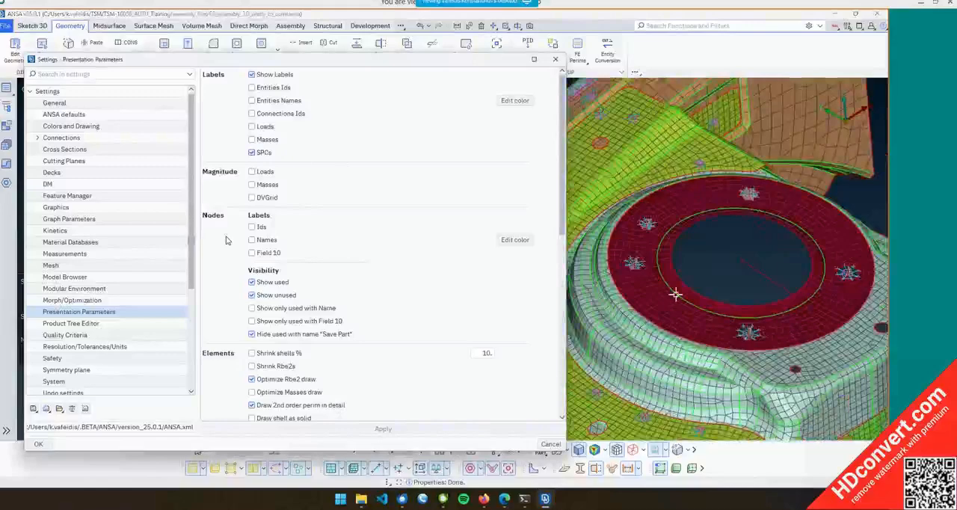
scroll(710, 265, down, 8)
scroll(710, 270, up, 6)
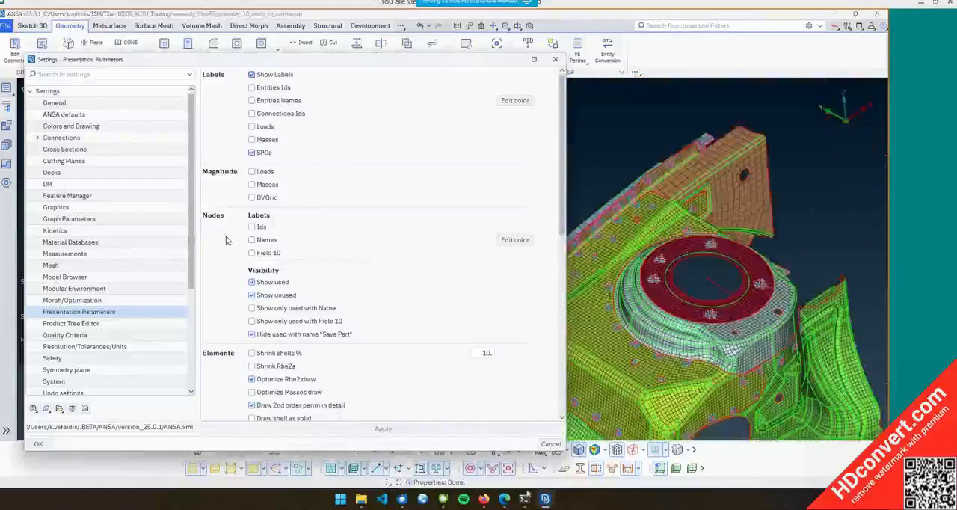
scroll(703, 283, up, 5)
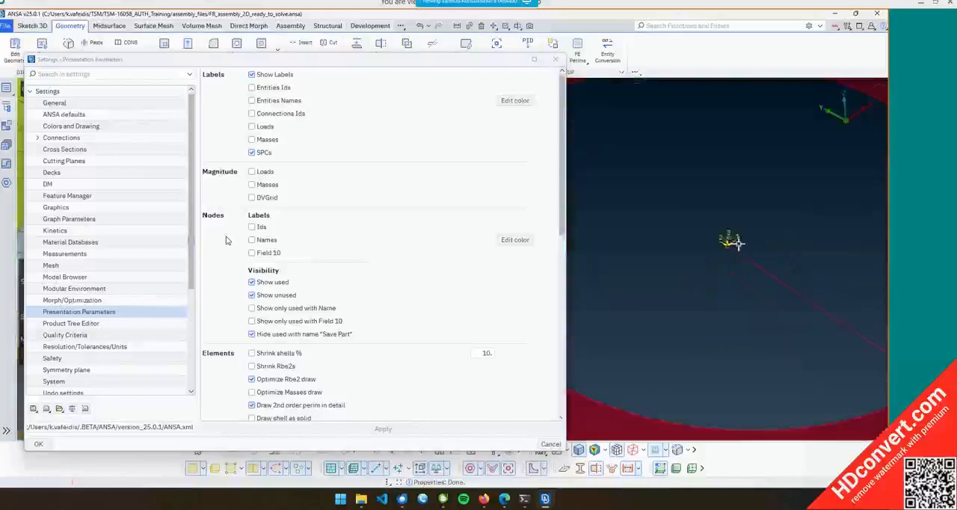
scroll(649, 292, up, 3)
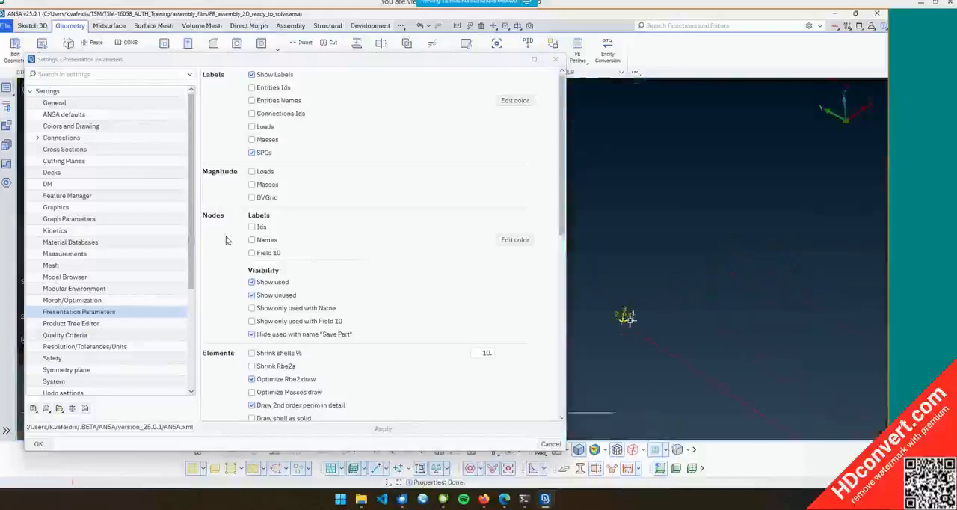
scroll(606, 264, up, 4)
scroll(624, 240, down, 5)
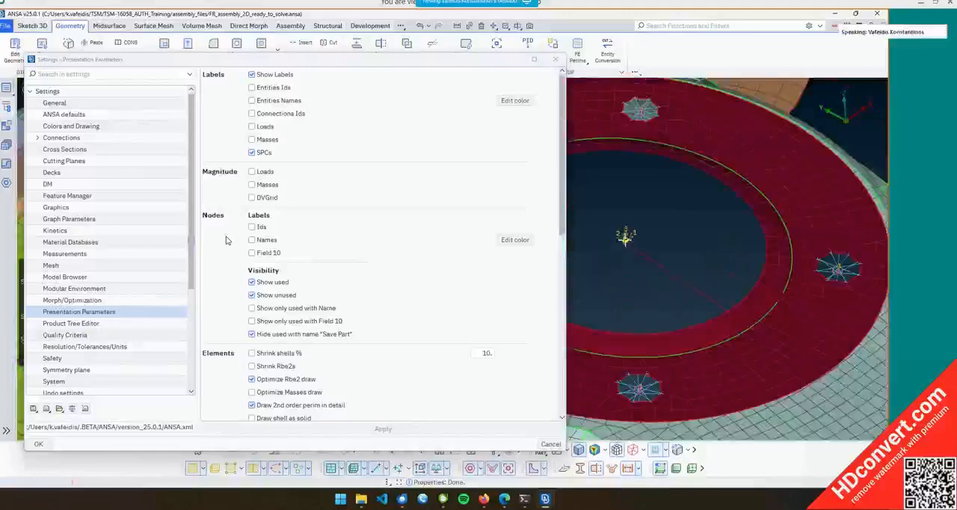
scroll(627, 240, down, 8)
ctrl+drag(656, 286, 666, 232)
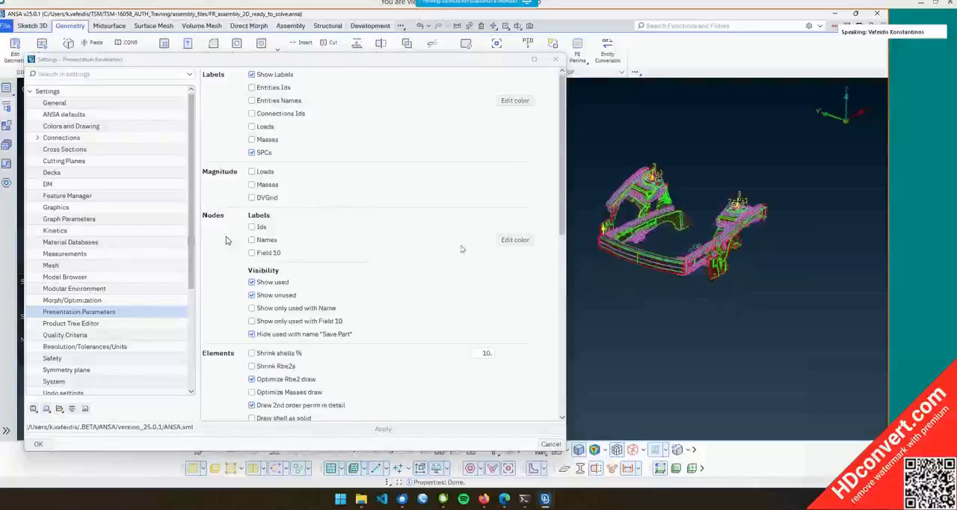
scroll(453, 249, down, 2)
scroll(698, 210, up, 5)
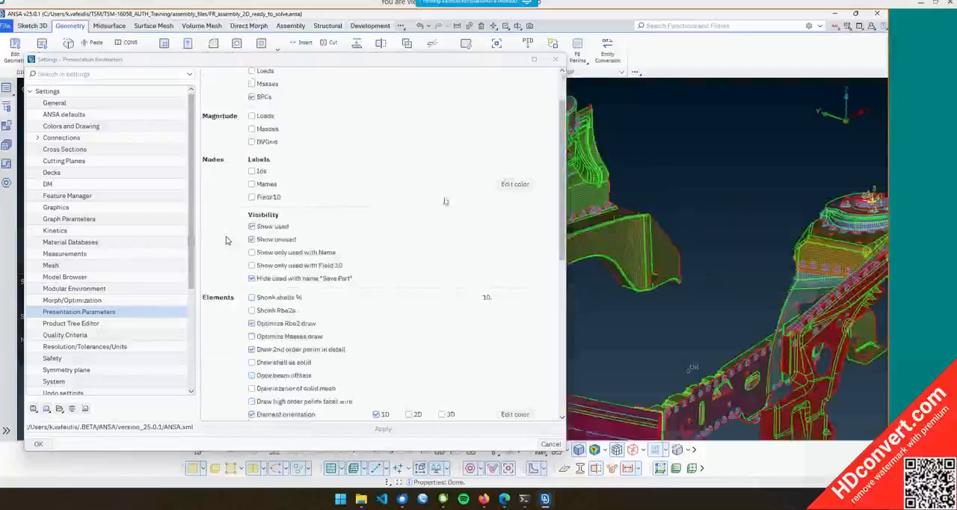
Turn off SPC labels, enable node Ids labels, and apply the presentation settings
click(258, 95)
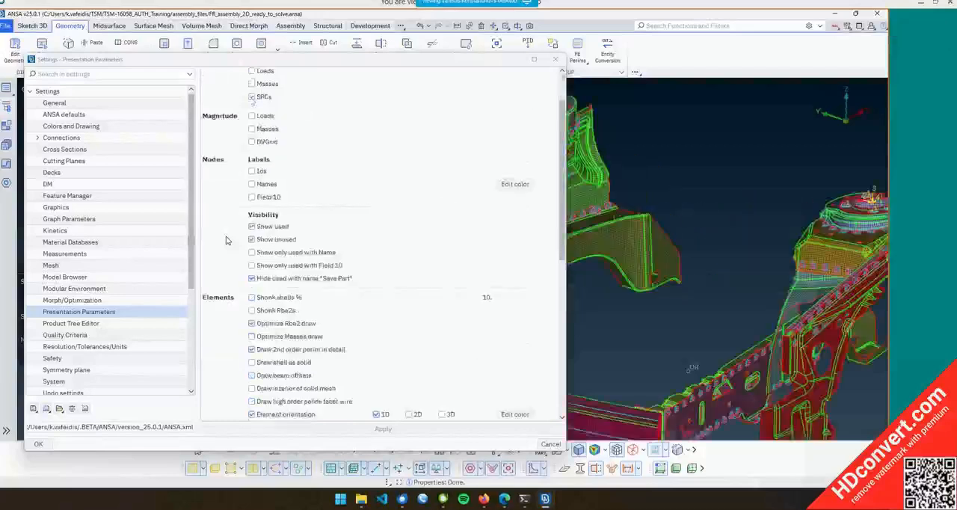
click(252, 171)
click(383, 429)
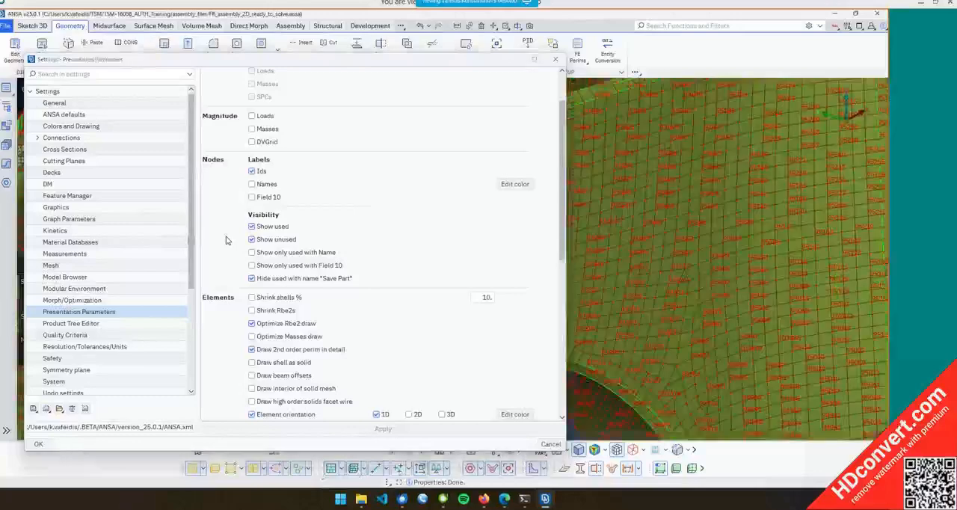
Move the settings dialog higher and disable node Ids labels, applying the change
scroll(655, 214, up, 5)
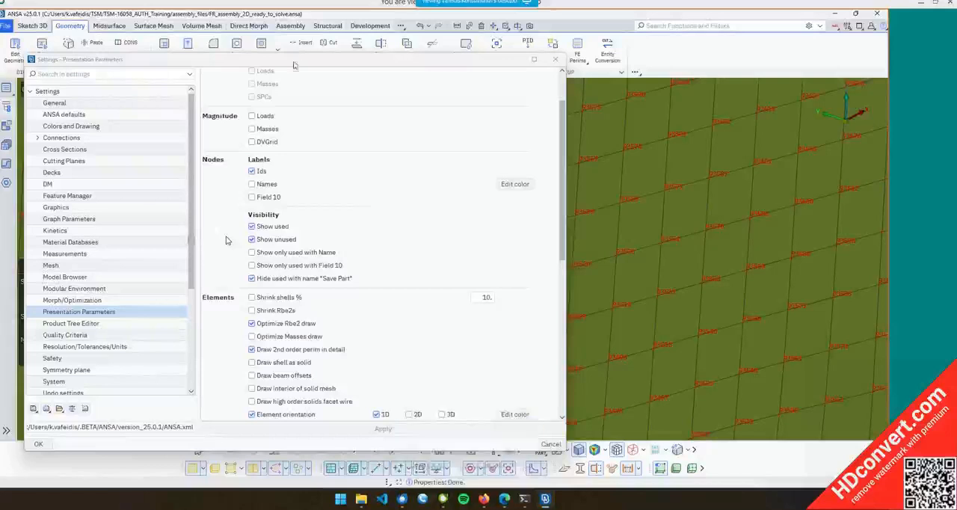
drag(294, 58, 289, 29)
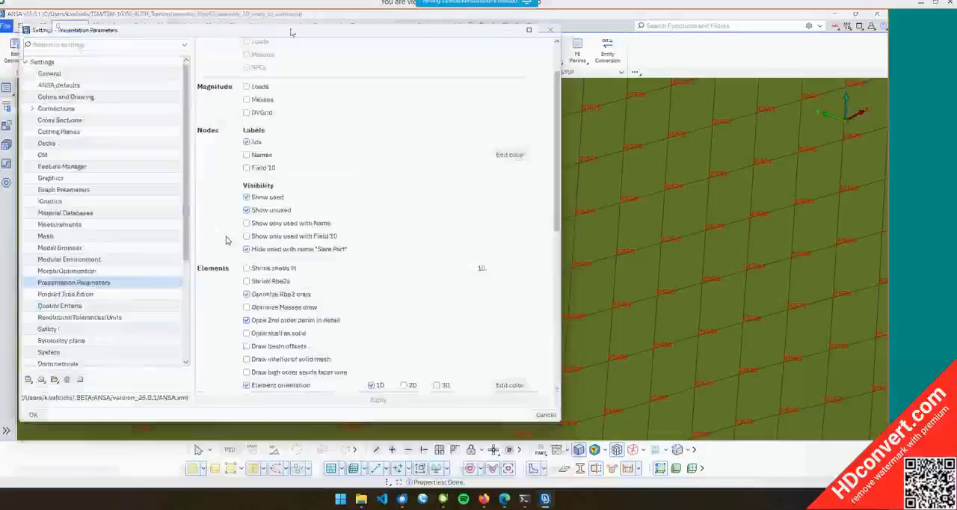
click(247, 142)
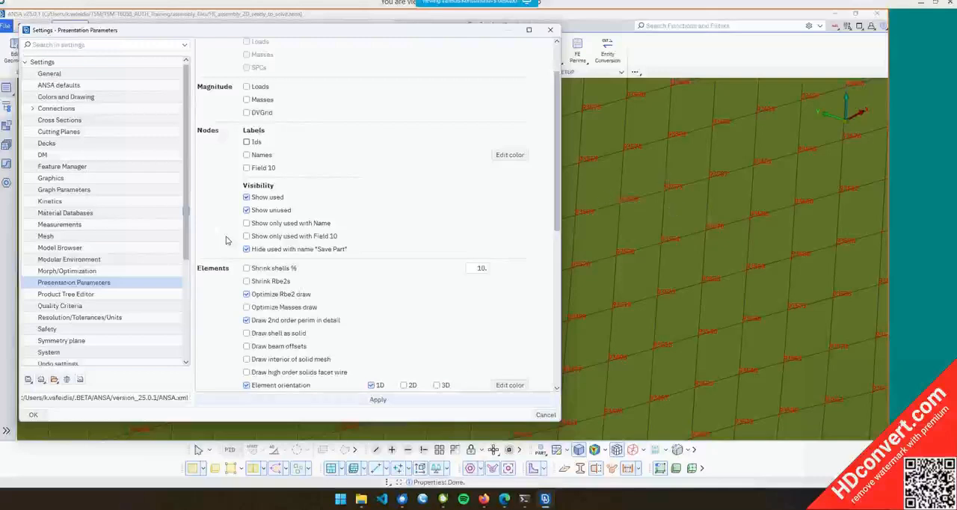
click(379, 399)
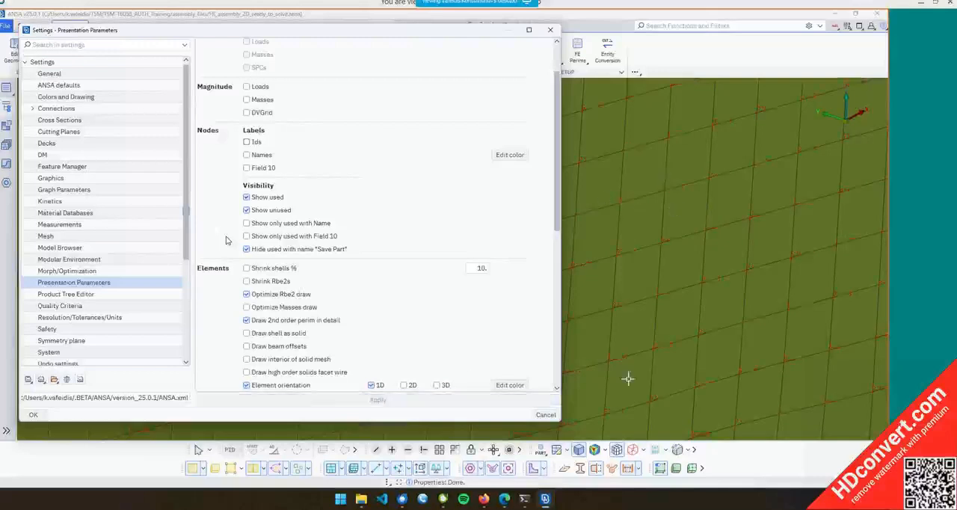
Re-enable node Ids labels, apply, and inspect the strut tower mount with node labels shown
click(254, 153)
click(258, 142)
click(337, 401)
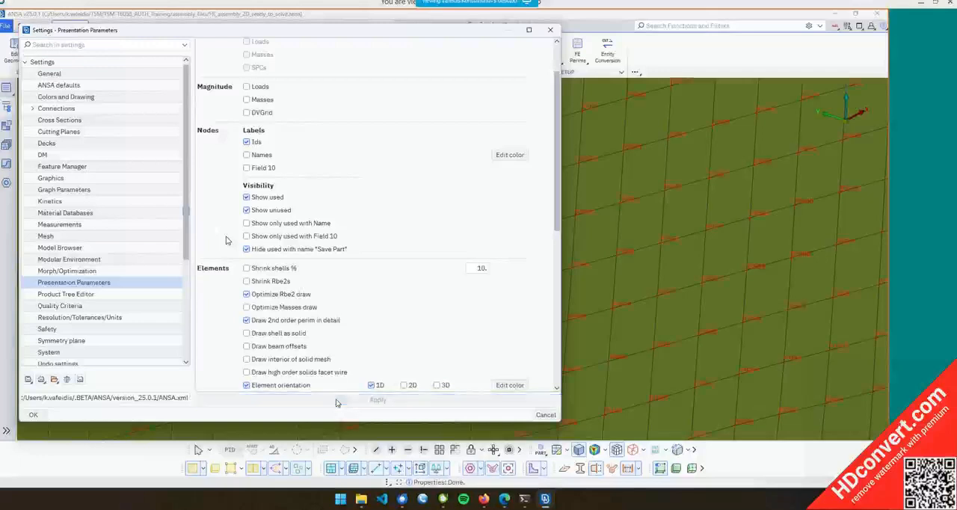
scroll(228, 240, down, 1)
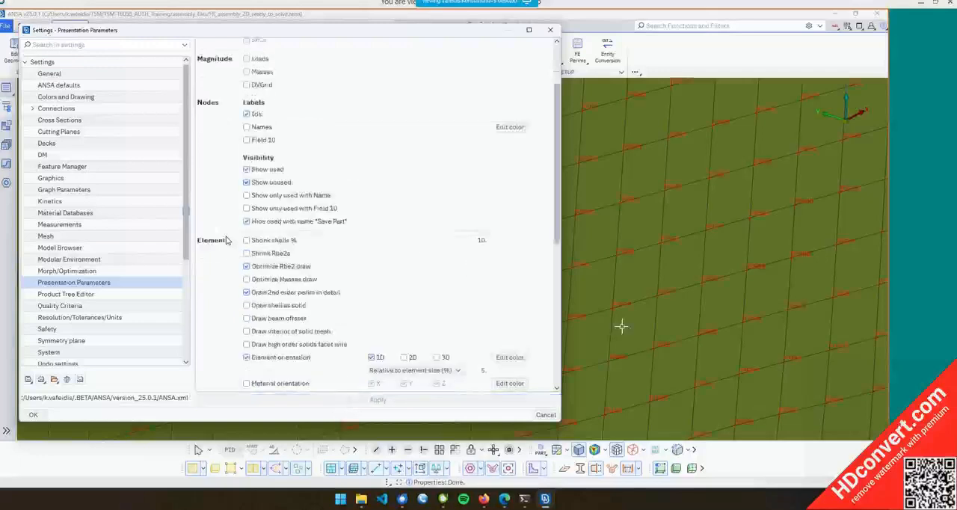
scroll(621, 325, down, 5)
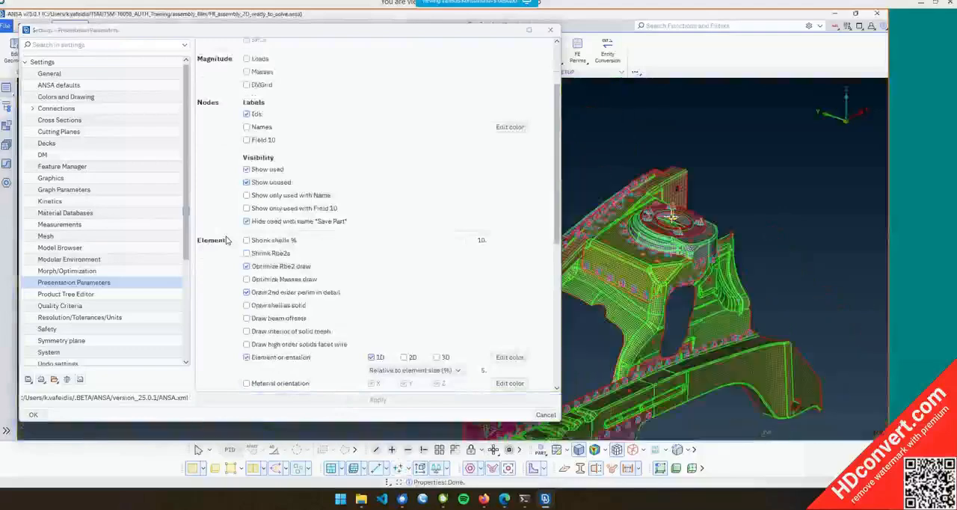
scroll(672, 204, up, 10)
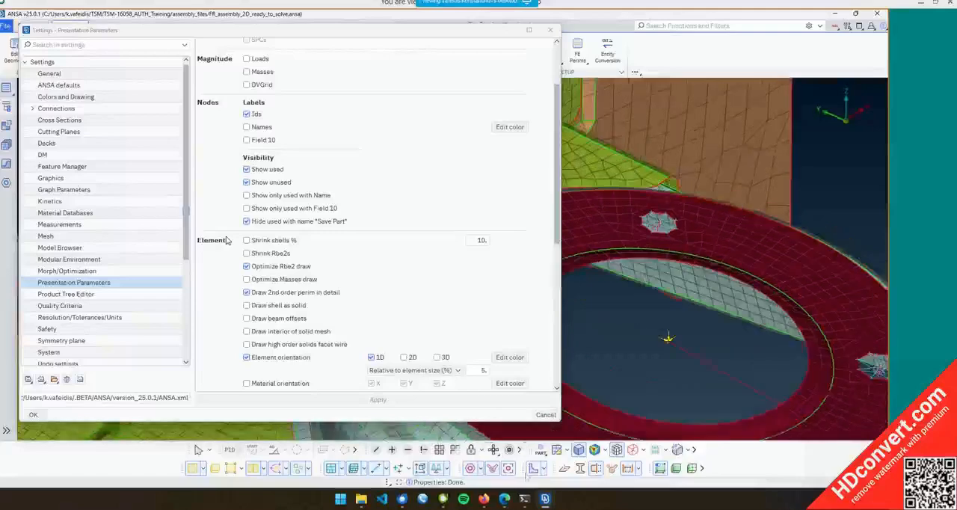
scroll(697, 296, down, 5)
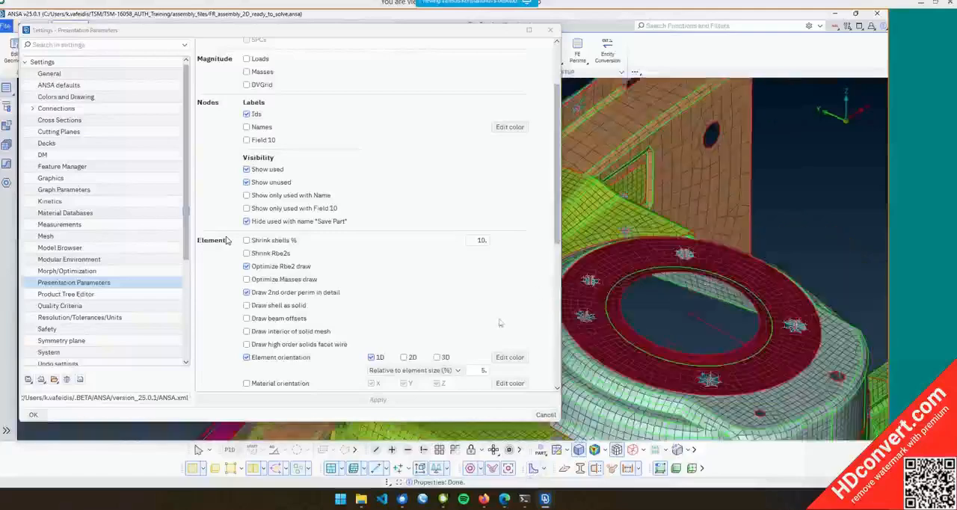
scroll(694, 318, up, 5)
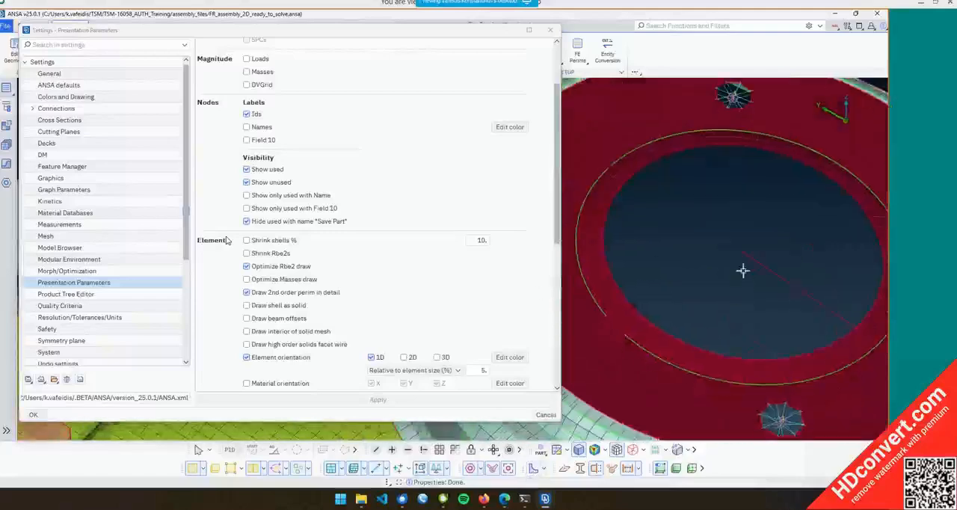
Turn off Optimize Rbe2 draw in the element presentation settings and apply it
scroll(754, 276, down, 3)
scroll(762, 282, up, 4)
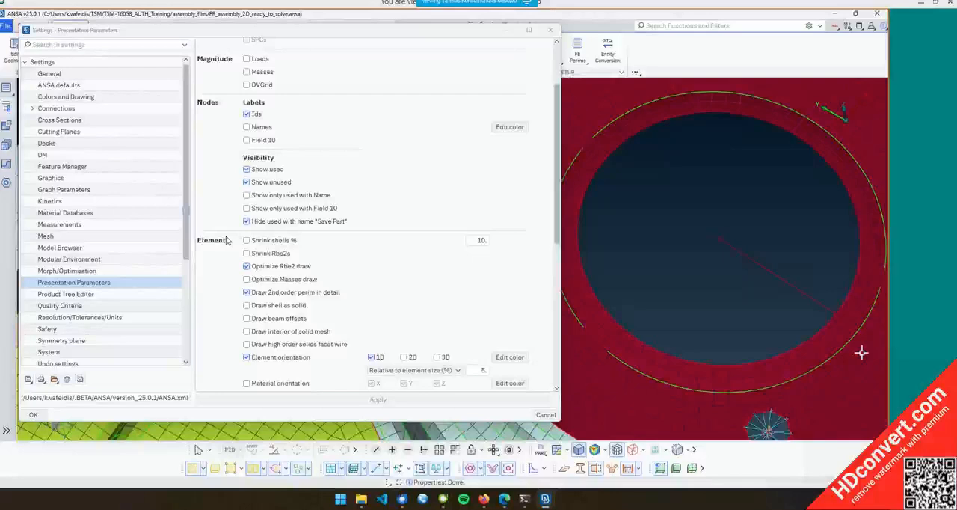
click(276, 268)
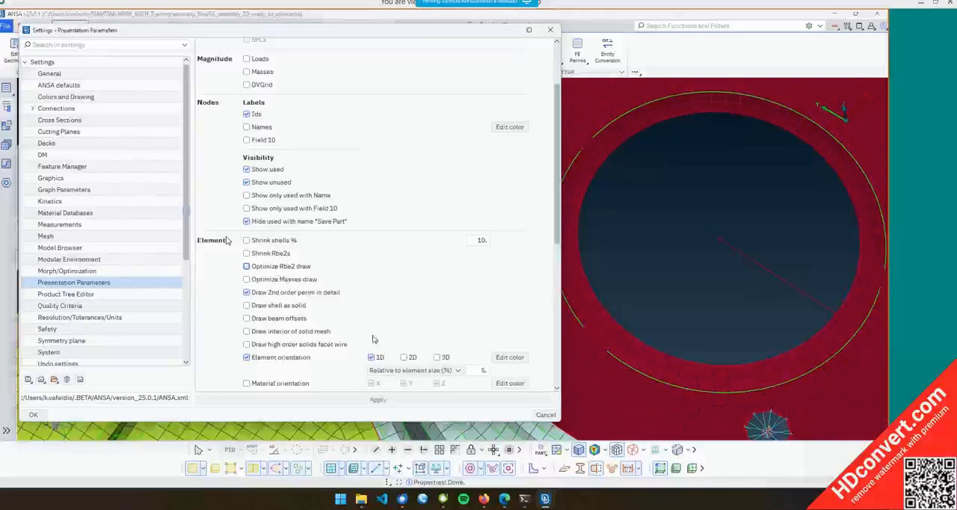
click(377, 399)
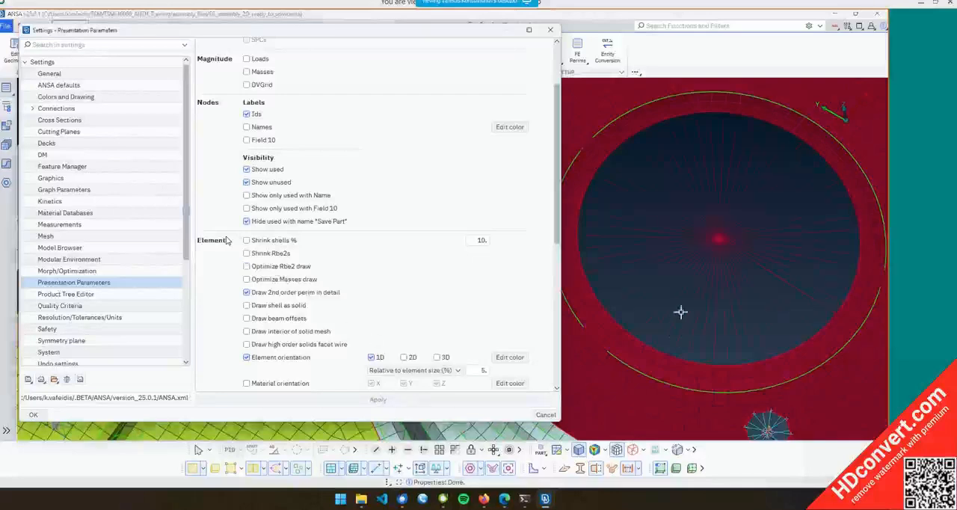
Enable Material orientation drawing for elements and apply it
ctrl+drag(680, 311, 701, 271)
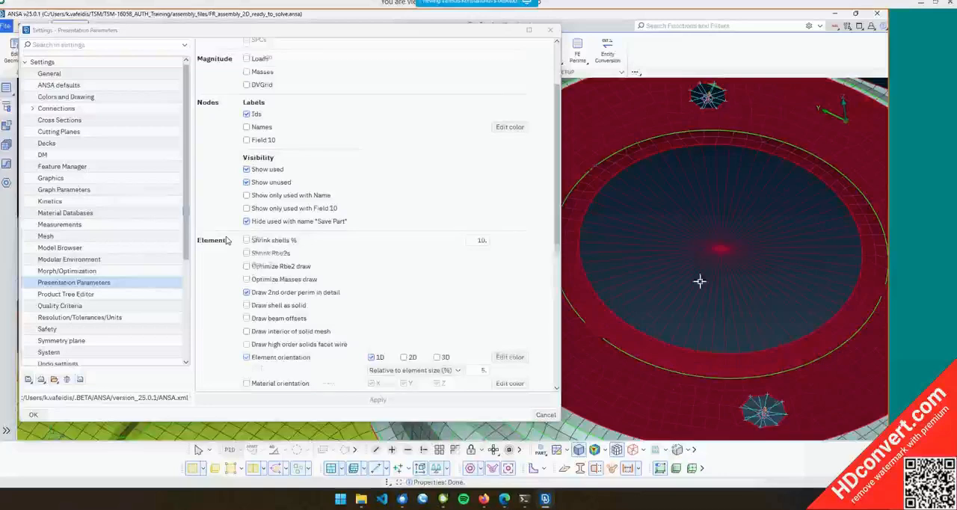
scroll(228, 239, down, 4)
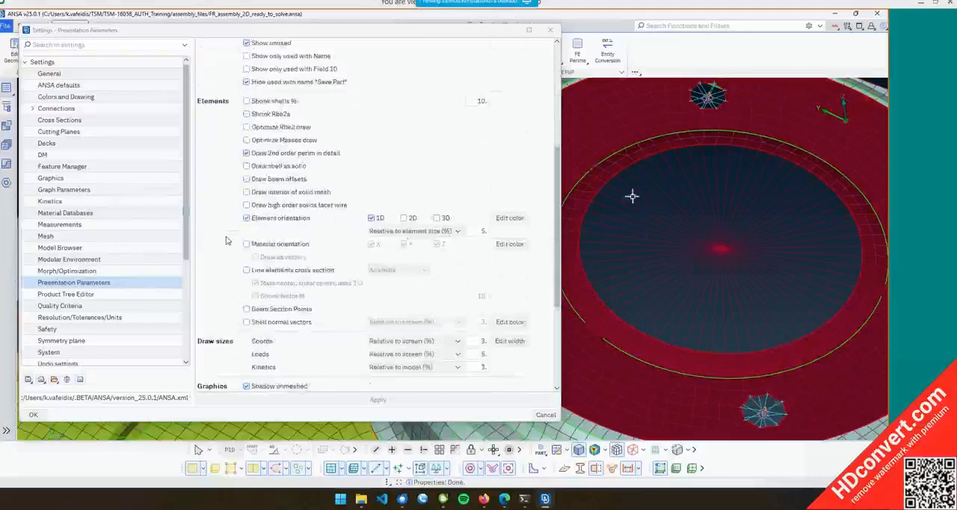
scroll(653, 188, up, 5)
scroll(661, 215, up, 5)
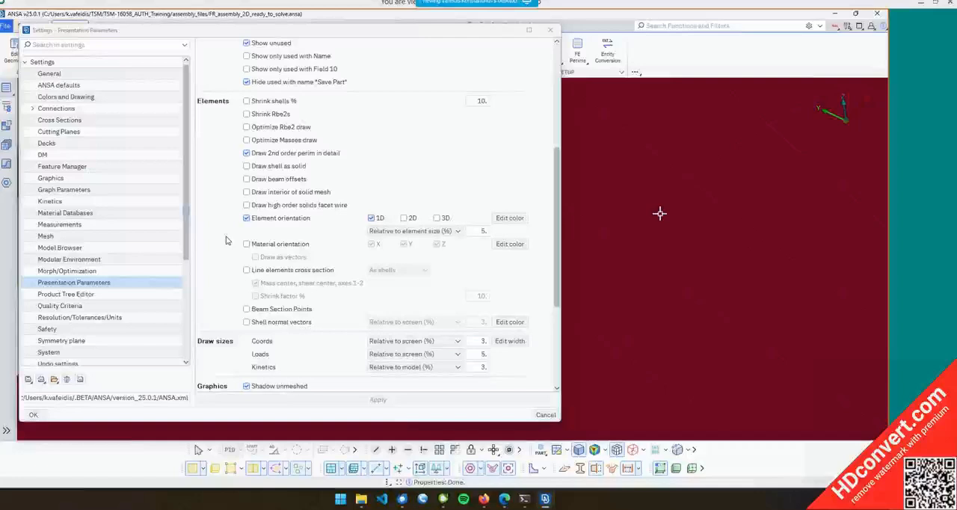
scroll(660, 214, down, 5)
ctrl+drag(663, 216, 723, 228)
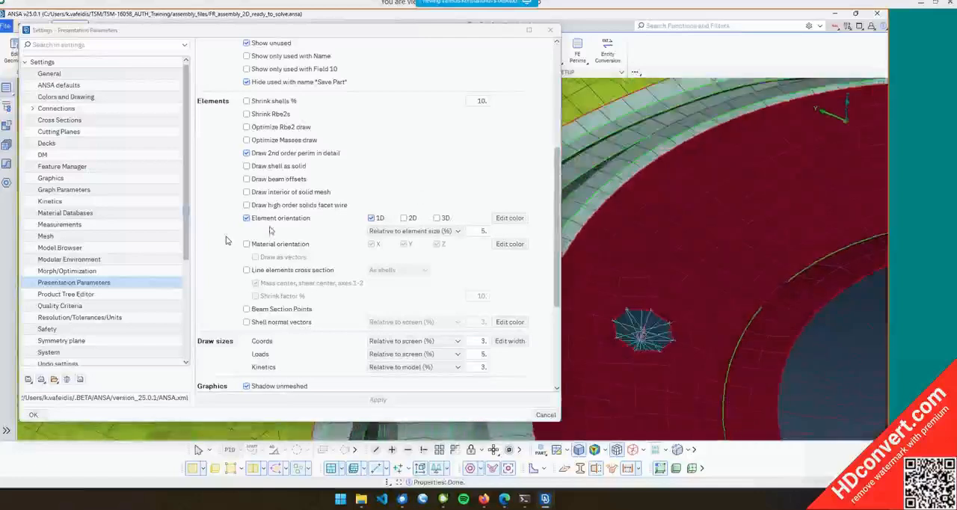
click(273, 244)
click(370, 401)
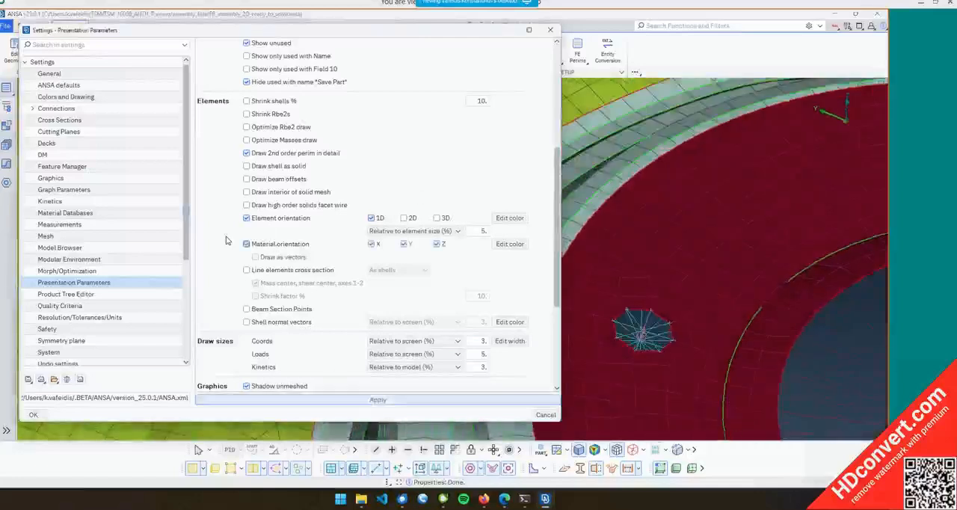
Inspect the strut tower mount with material orientation shown, then turn Material orientation off and apply
scroll(685, 222, up, 3)
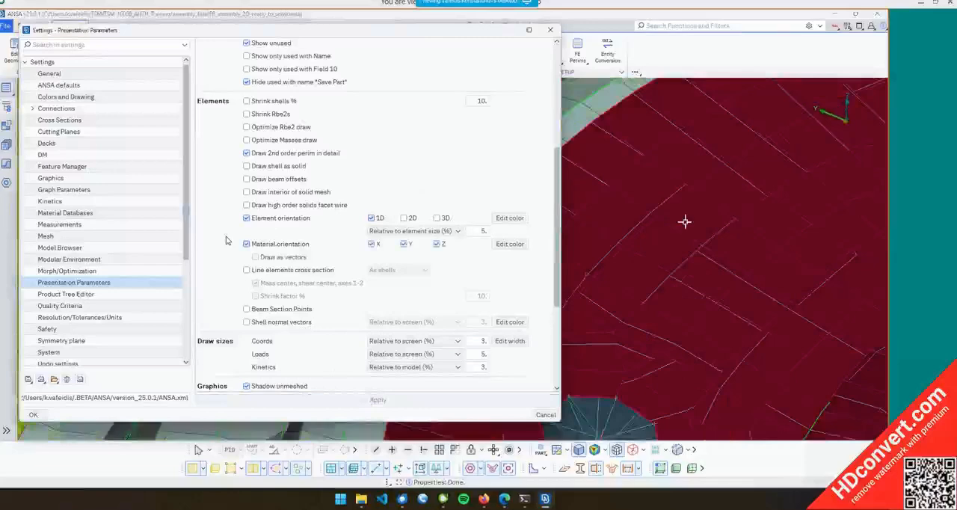
scroll(702, 227, down, 5)
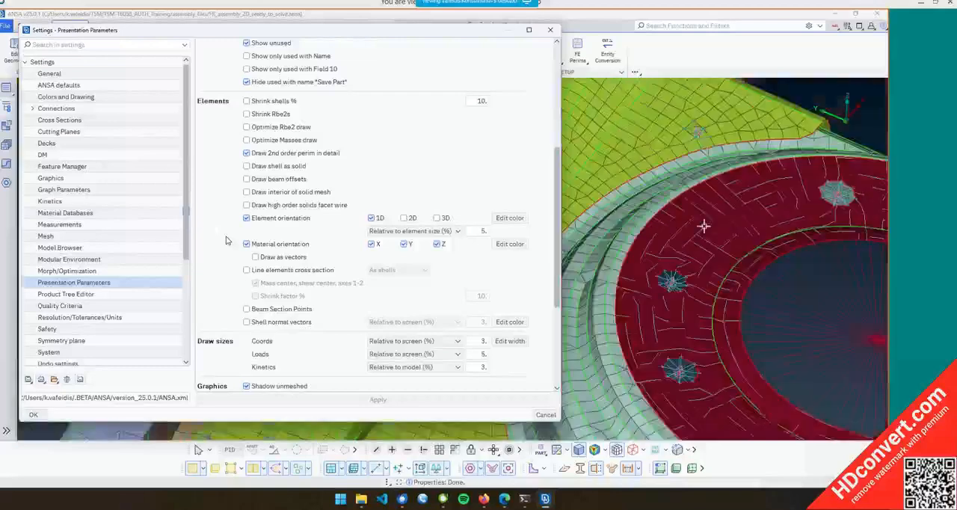
ctrl+drag(703, 227, 684, 157)
ctrl+middle_drag(749, 261, 669, 206)
scroll(669, 206, down, 4)
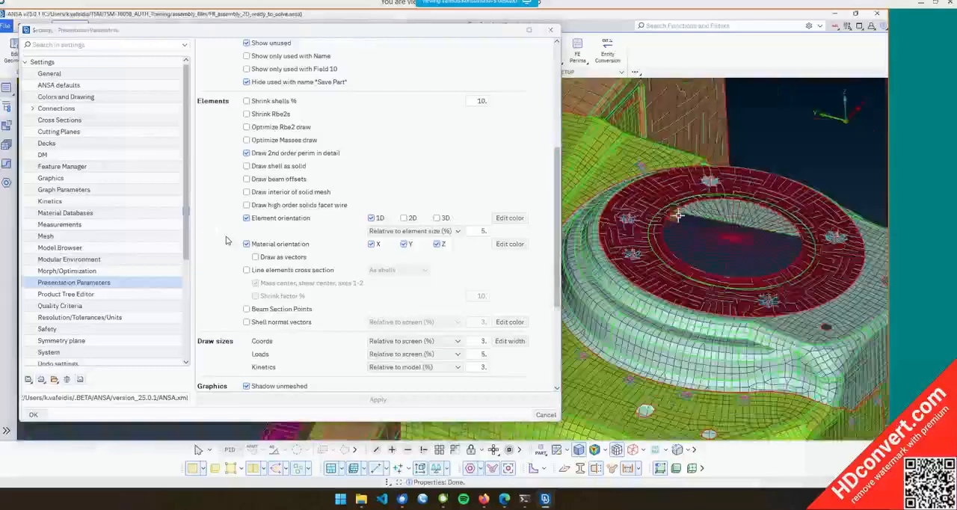
scroll(681, 290, up, 4)
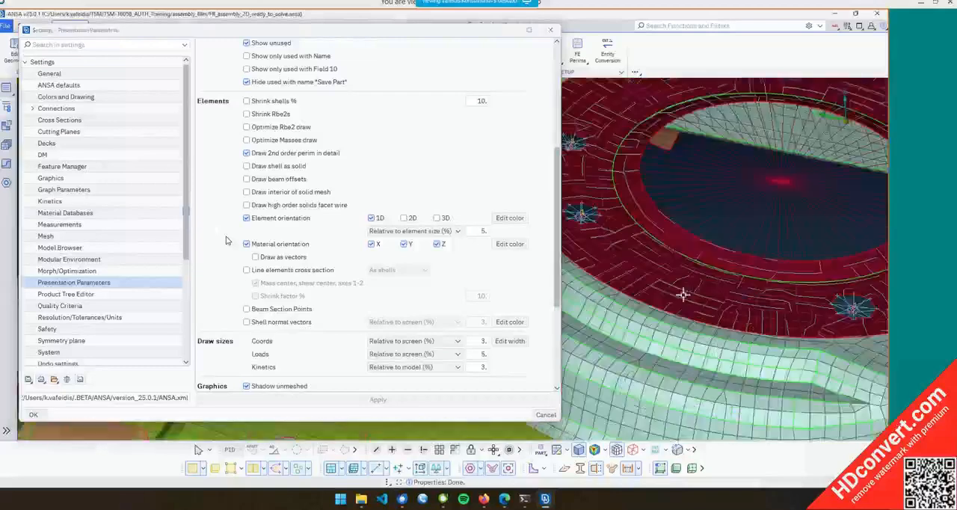
click(290, 244)
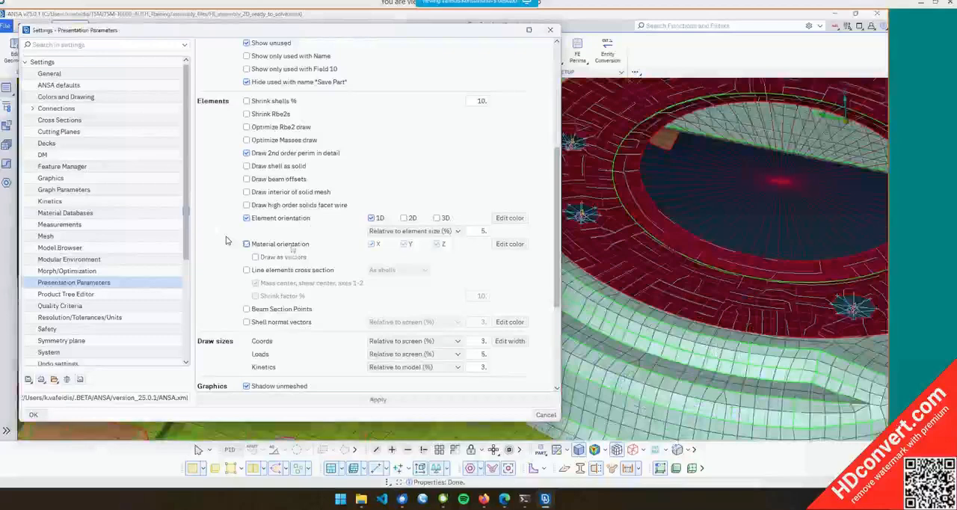
click(370, 403)
Set the Detail on Demand effect slider to Less details and apply it
ctrl+middle_drag(680, 299, 669, 249)
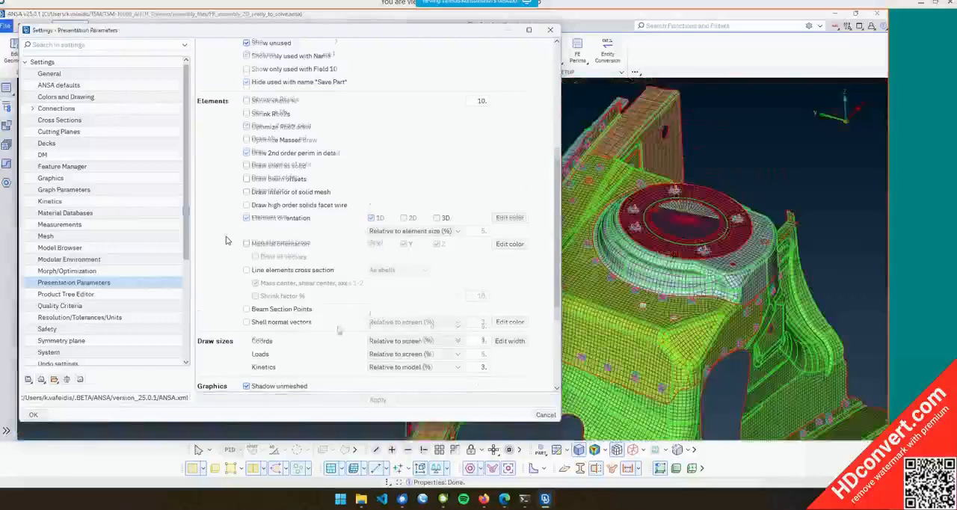
scroll(338, 330, down, 5)
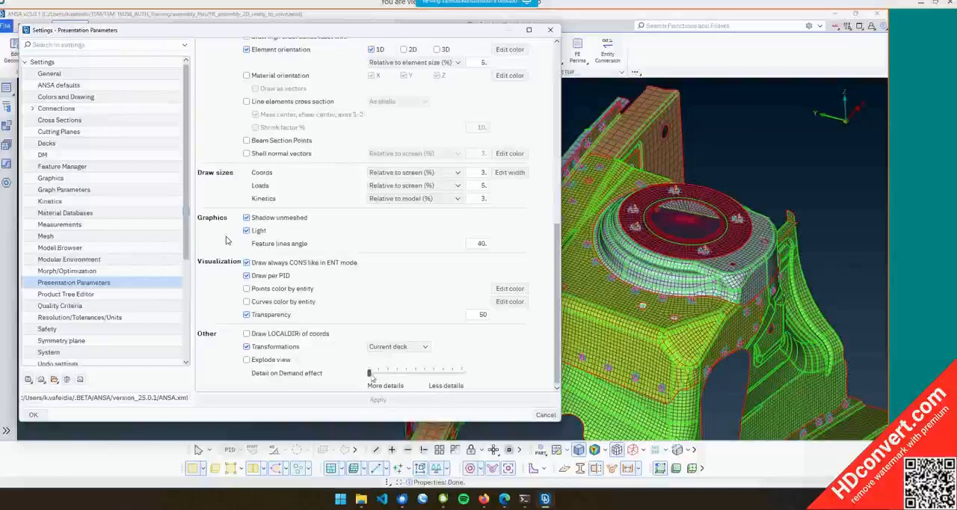
drag(371, 377, 419, 379)
drag(417, 378, 444, 377)
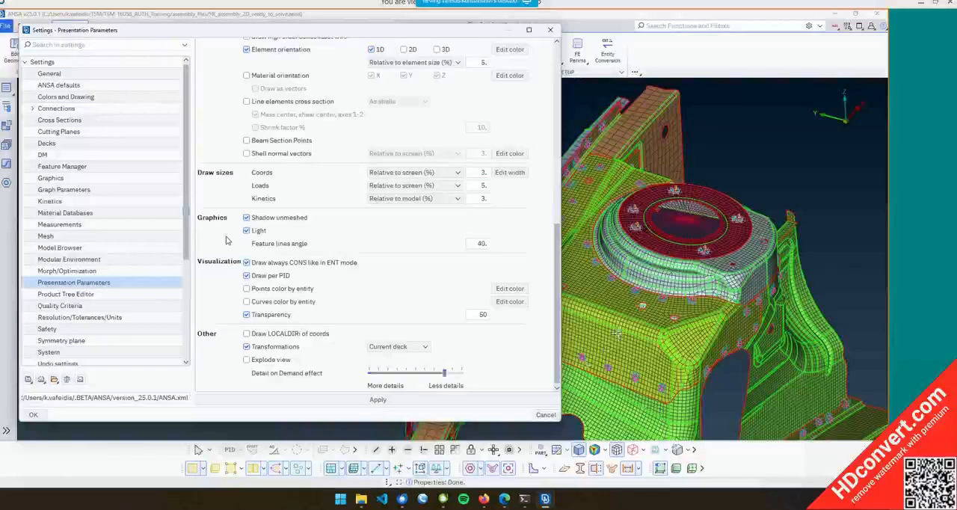
drag(444, 372, 462, 371)
click(488, 396)
Restore the Detail on Demand effect slider to More details and apply it
scroll(638, 318, up, 8)
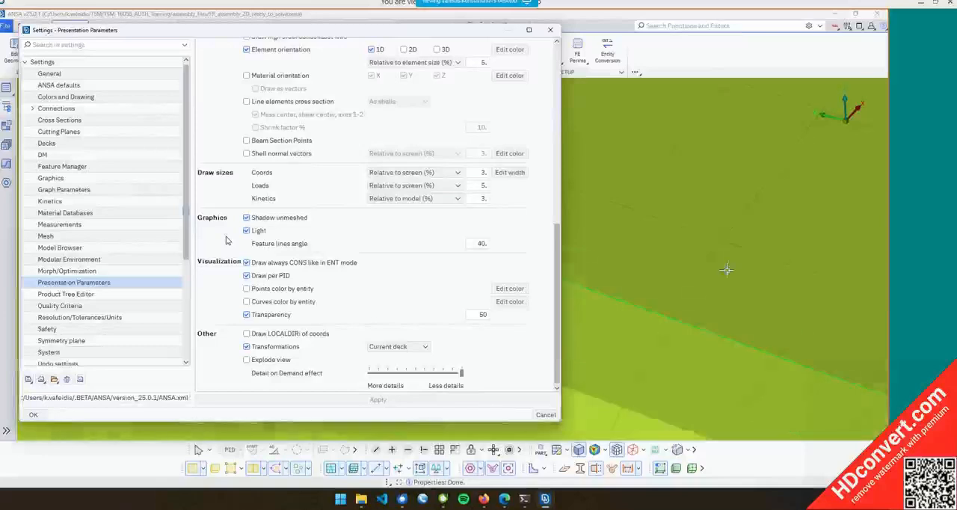
scroll(727, 268, down, 2)
scroll(727, 268, down, 6)
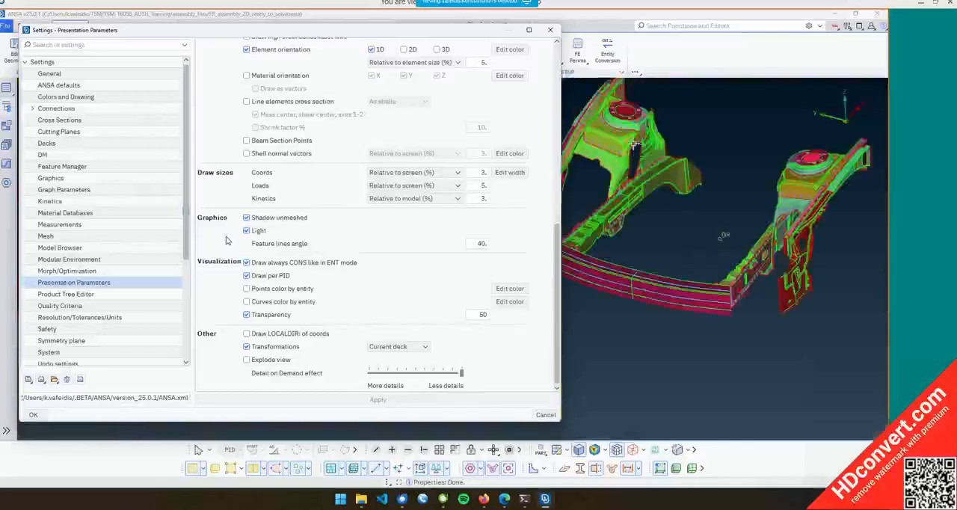
scroll(690, 218, up, 5)
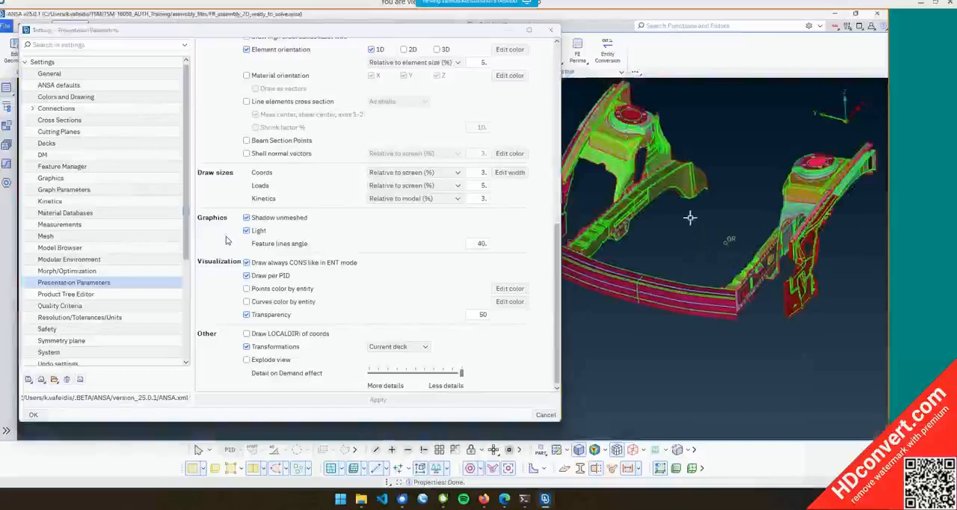
scroll(663, 195, down, 5)
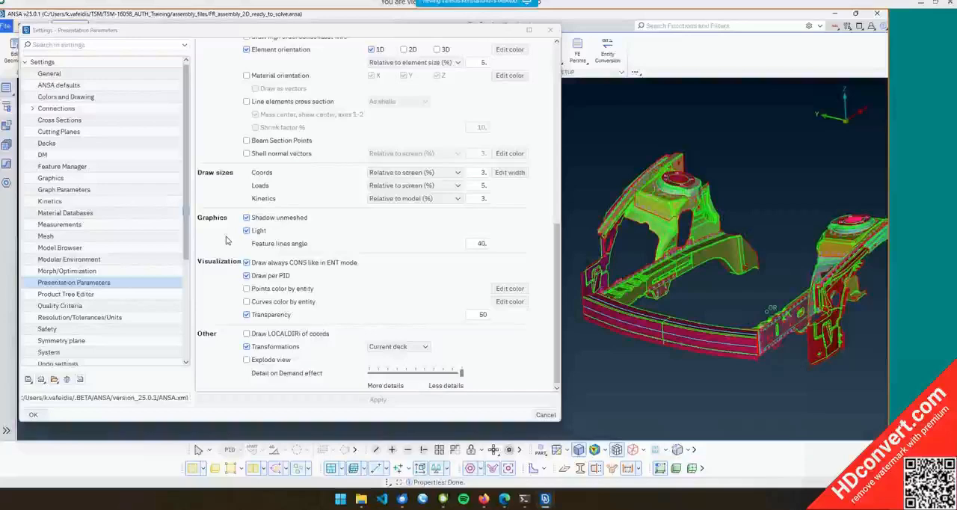
drag(461, 372, 351, 370)
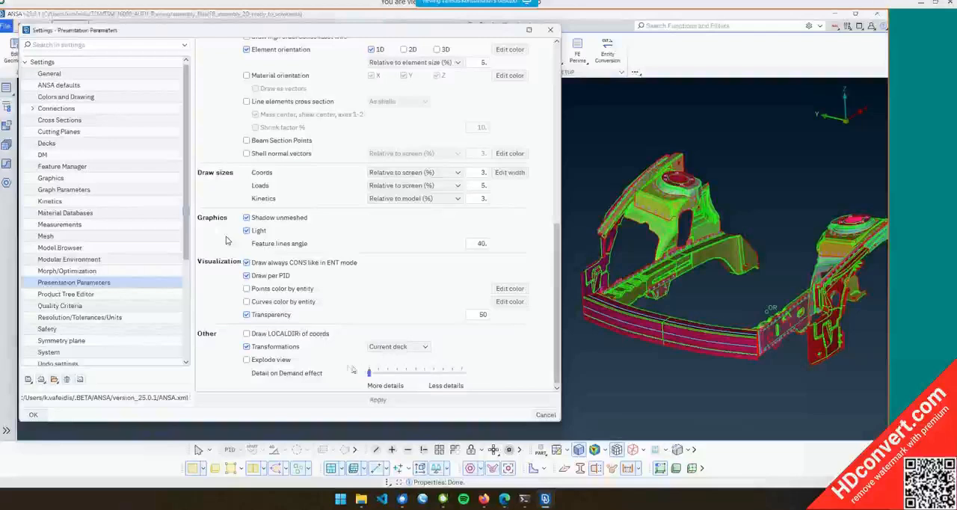
click(380, 401)
Close the presentation settings dialog, keeping the applied changes
scroll(661, 205, up, 5)
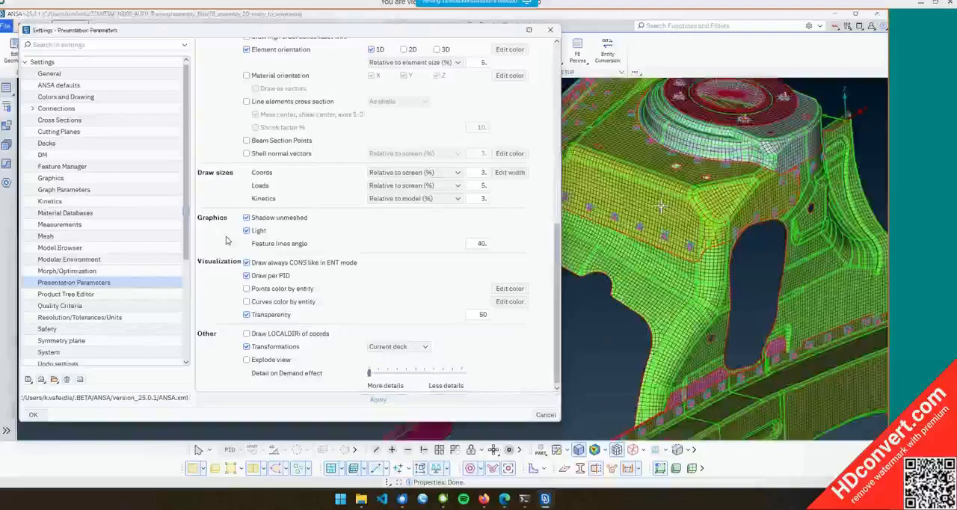
scroll(661, 206, up, 10)
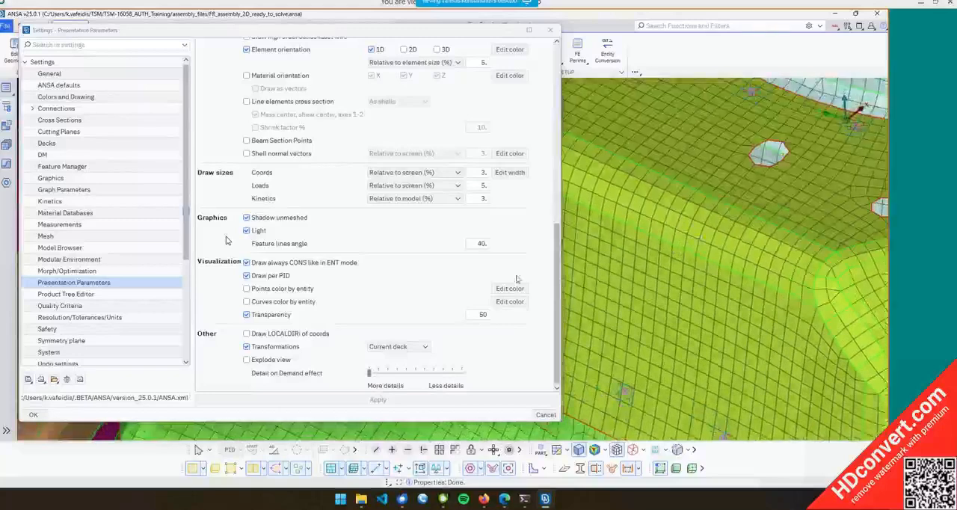
click(33, 415)
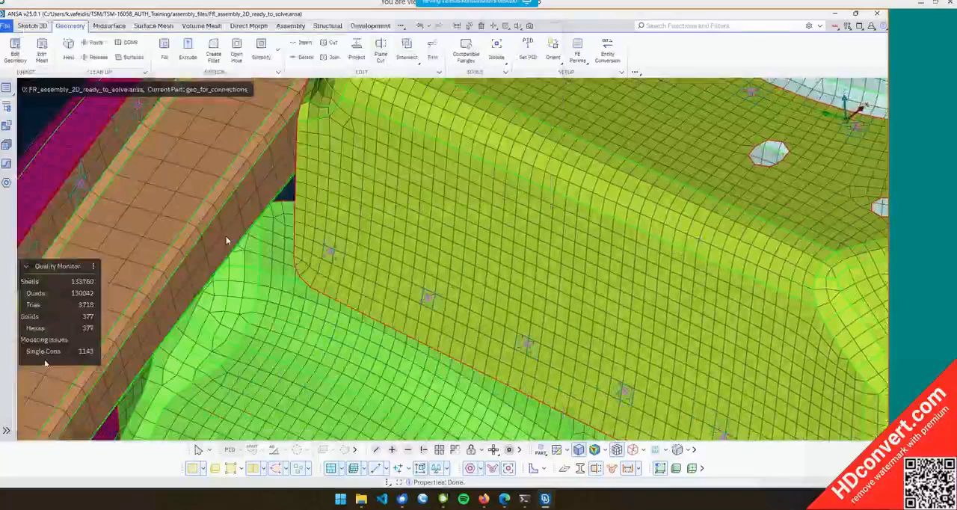
Reopen the Settings window and review the options on the General page
click(835, 26)
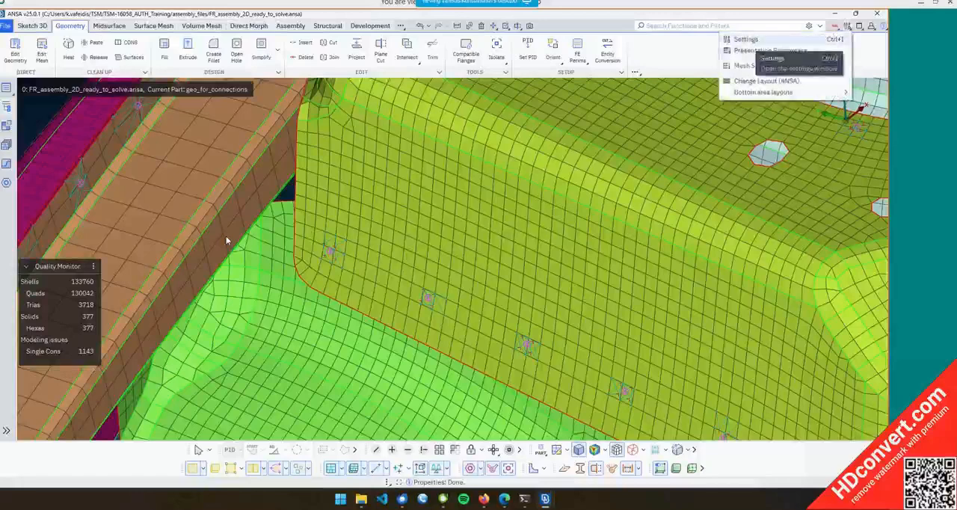
click(774, 39)
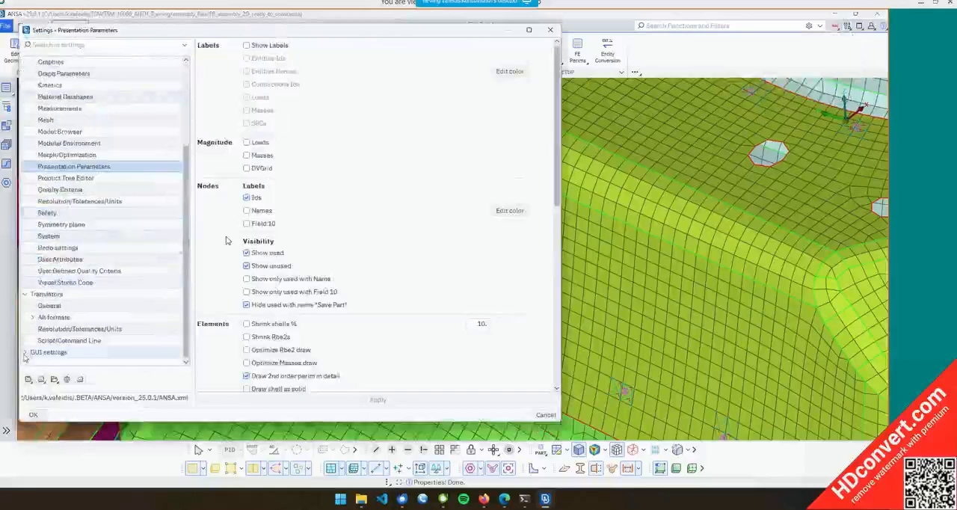
scroll(129, 265, down, 3)
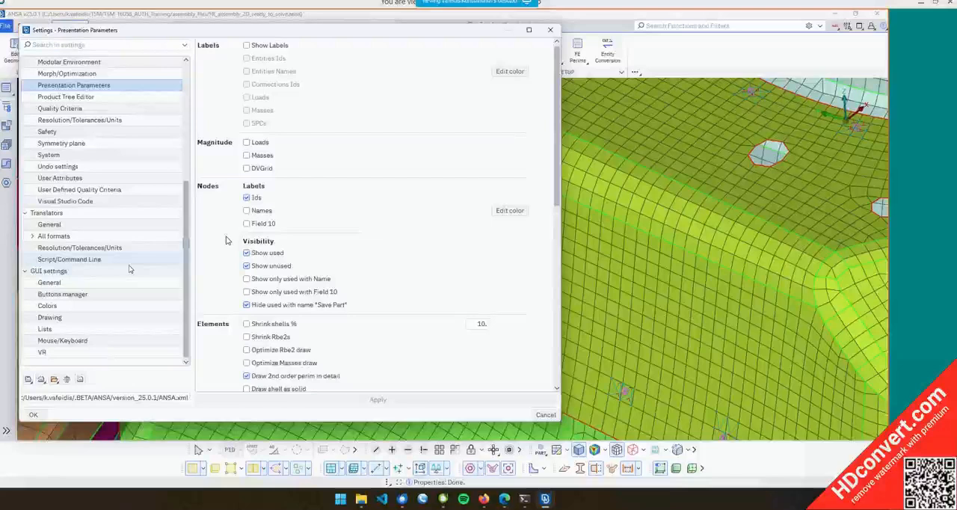
scroll(128, 265, up, 6)
click(44, 74)
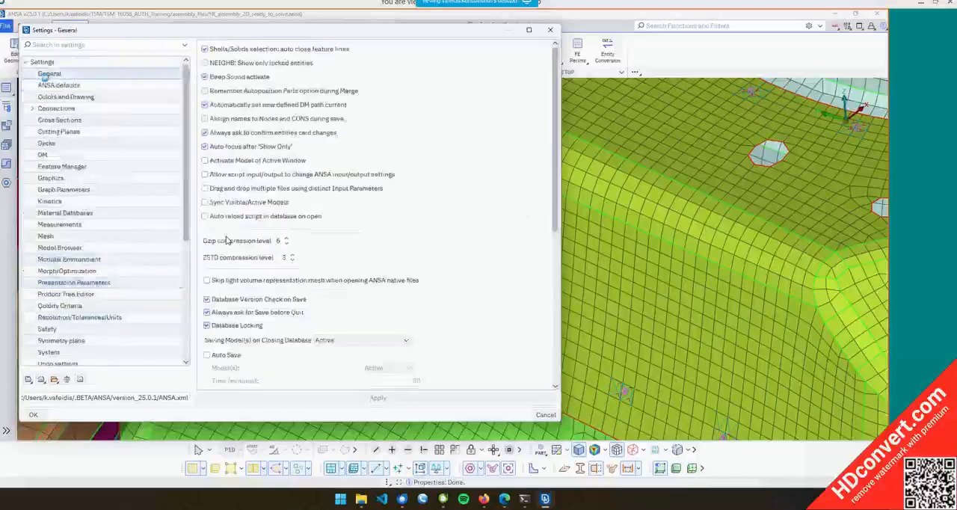
scroll(417, 147, down, 3)
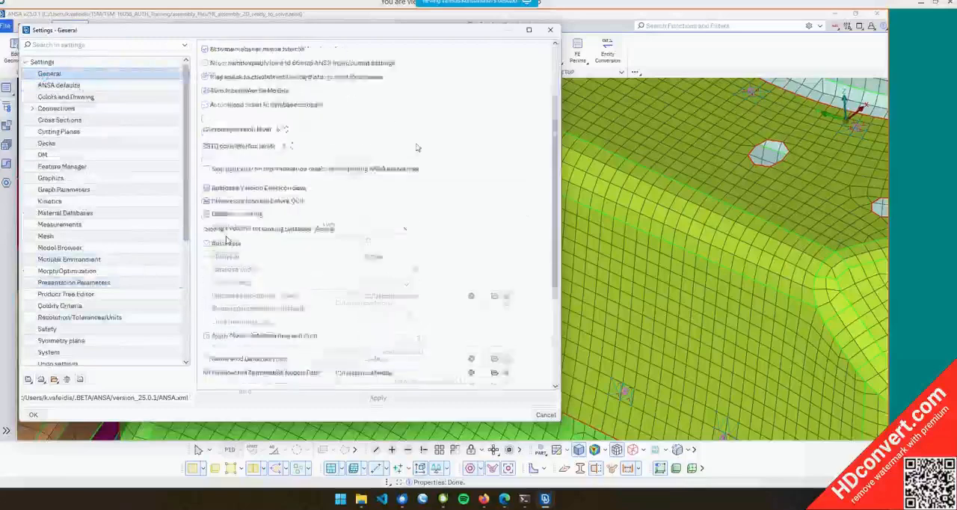
scroll(417, 147, down, 2)
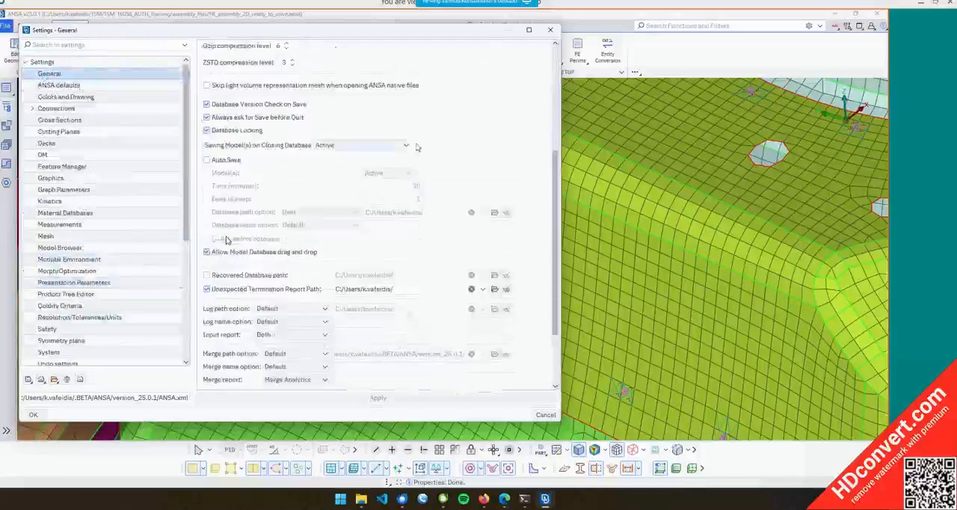
Browse the ANSA defaults, Colors and Drawing, Cross Sections, Cutting Planes, Decks, Feature Manager and Graphics settings pages
click(94, 87)
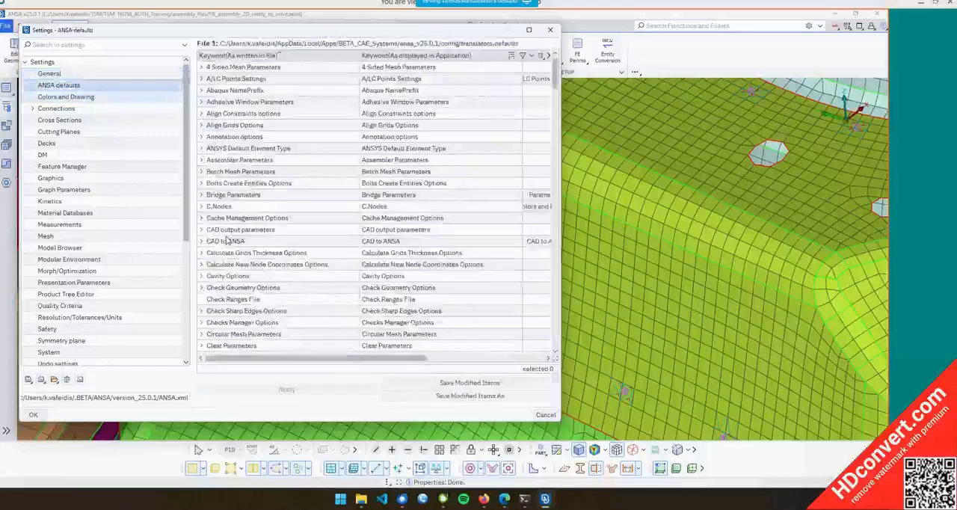
click(81, 97)
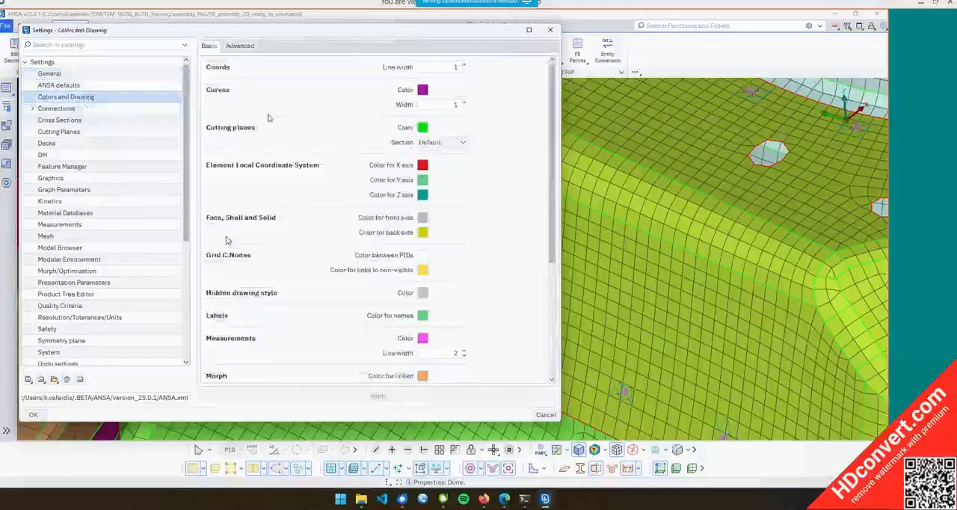
scroll(227, 240, down, 5)
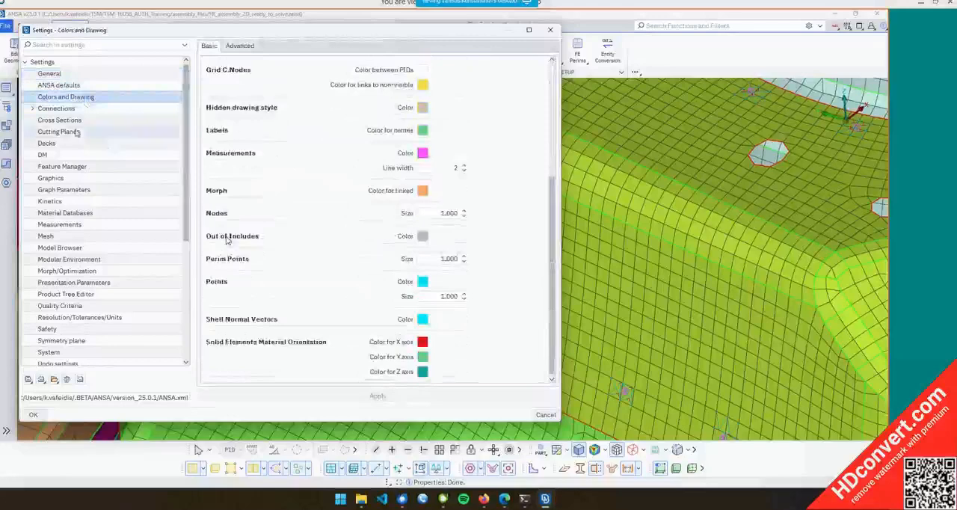
click(71, 120)
click(71, 133)
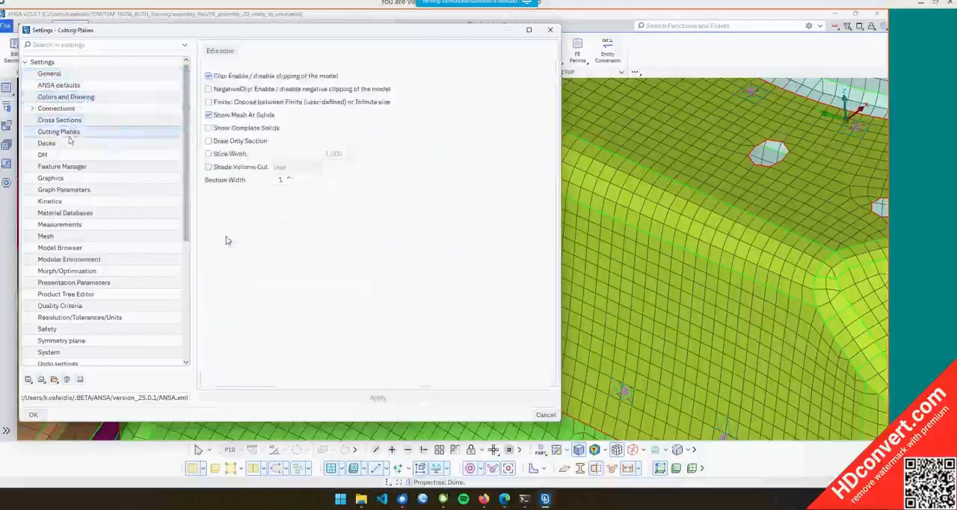
click(63, 143)
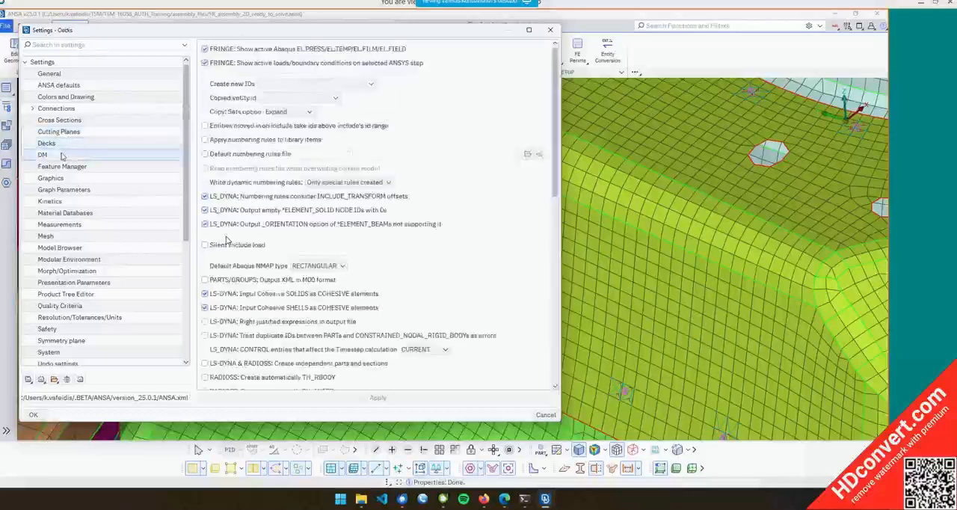
click(62, 166)
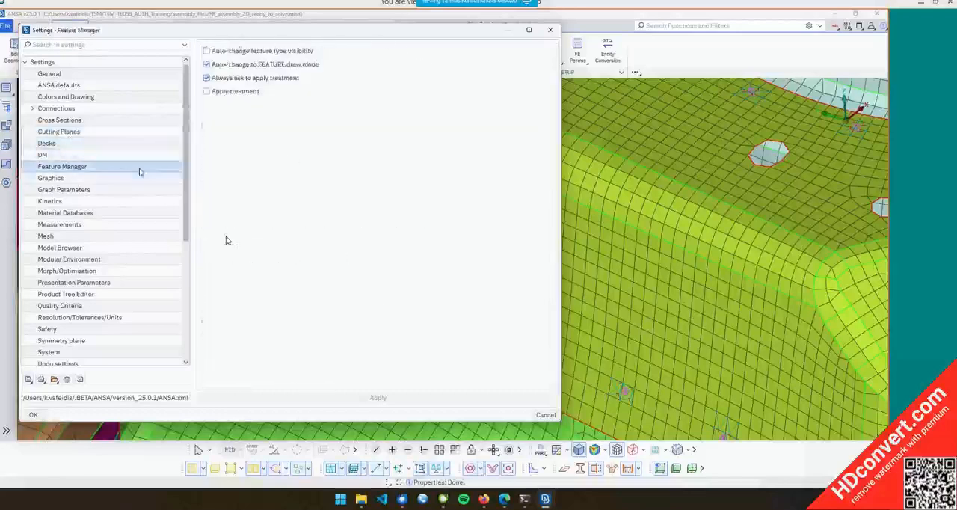
click(52, 180)
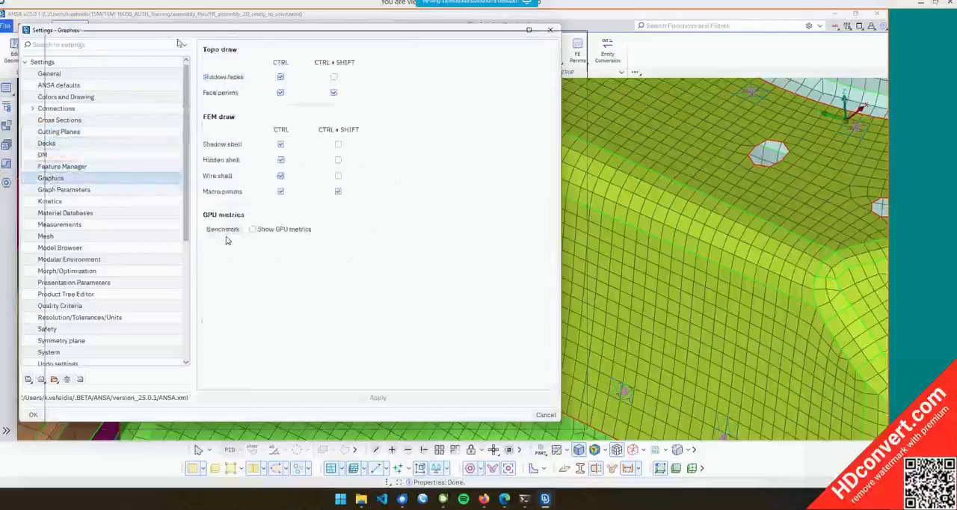
drag(159, 30, 203, 50)
scroll(143, 185, down, 2)
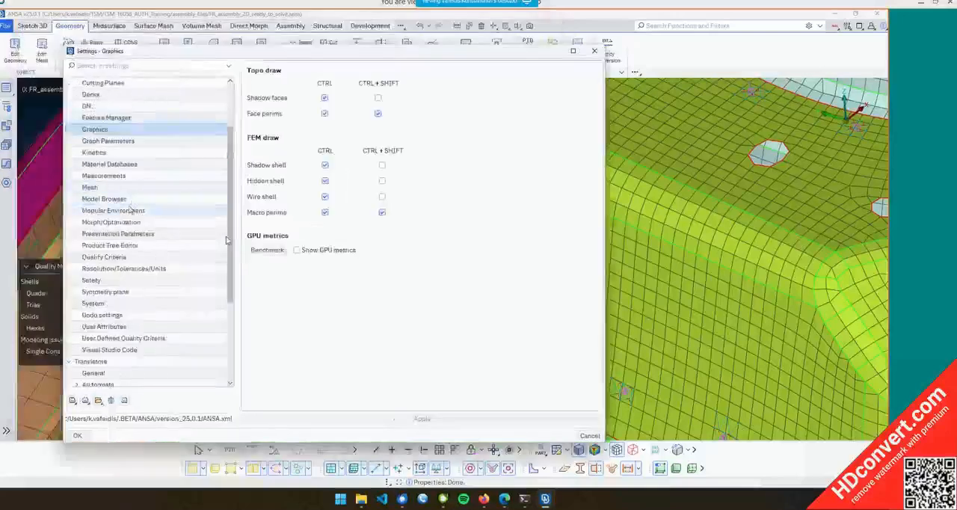
Review the Modular Environment, Presentation Parameters and Quality Criteria pages, then open the Resolution/Tolerances/Units page
click(122, 212)
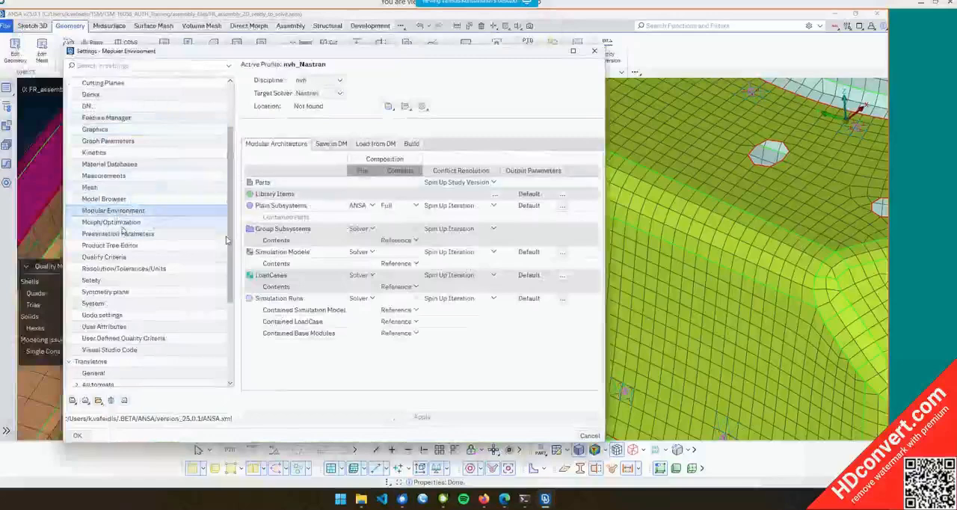
click(225, 235)
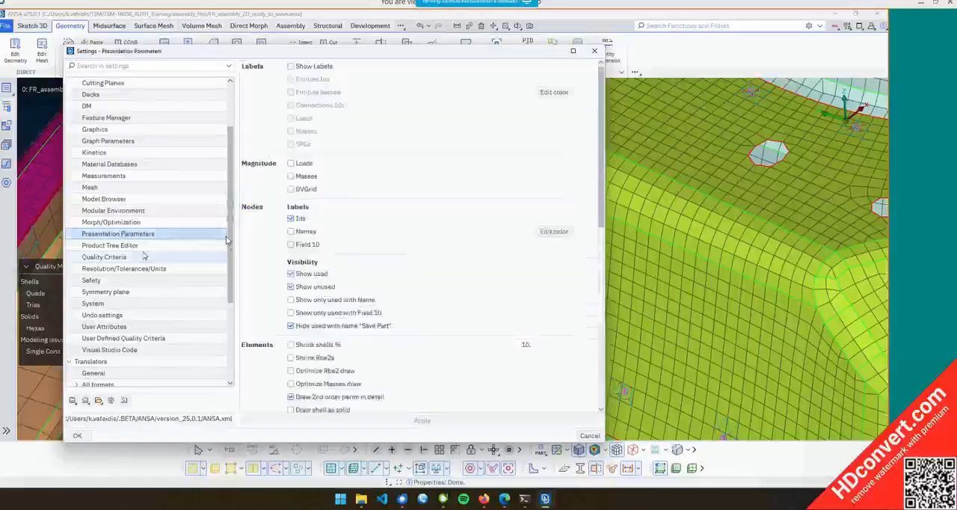
click(145, 256)
scroll(406, 153, down, 5)
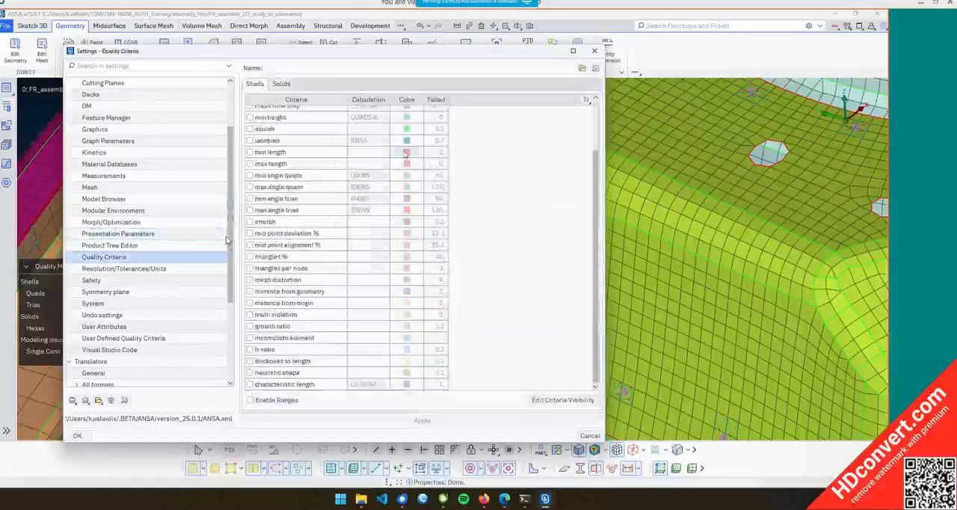
key(Down)
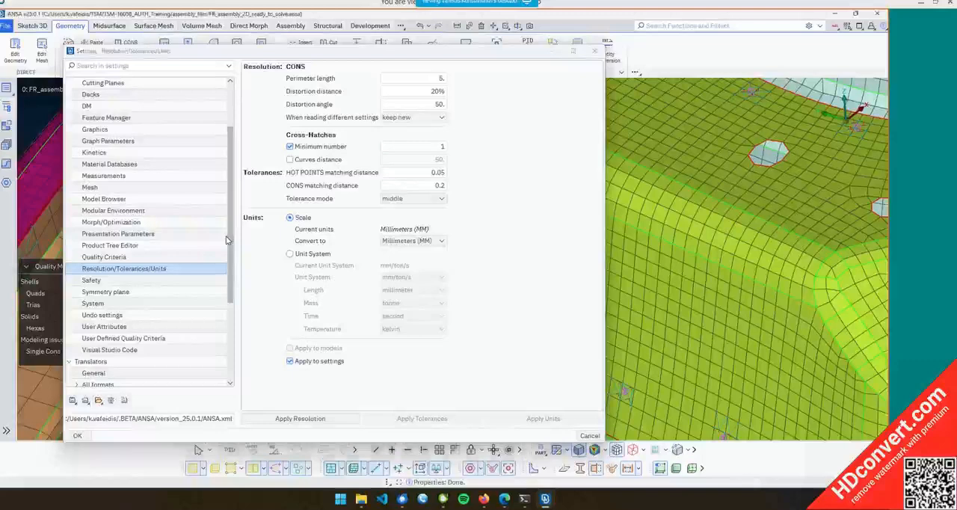
Set the CONS perimeter length resolution to 20 and apply the resolution, confirming the warning
scroll(781, 274, down, 5)
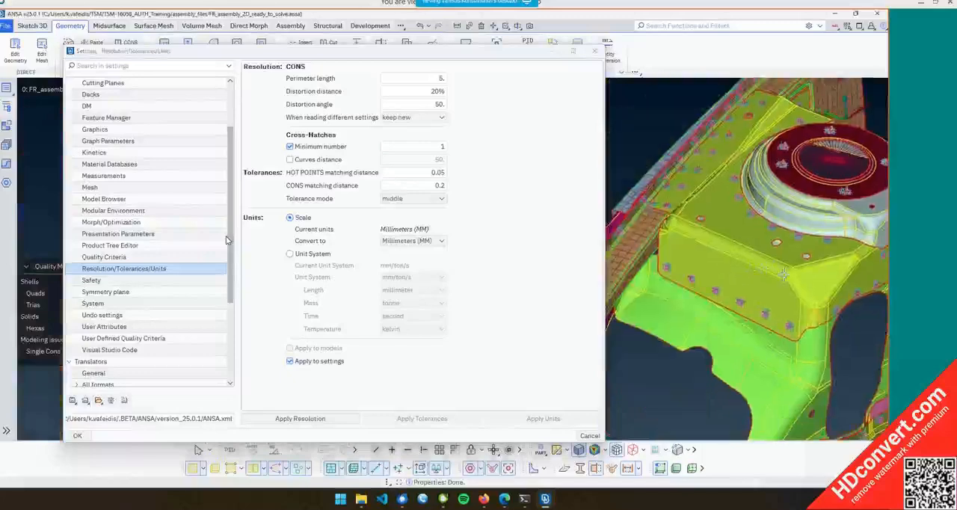
ctrl+middle_drag(825, 278, 694, 237)
scroll(714, 185, down, 5)
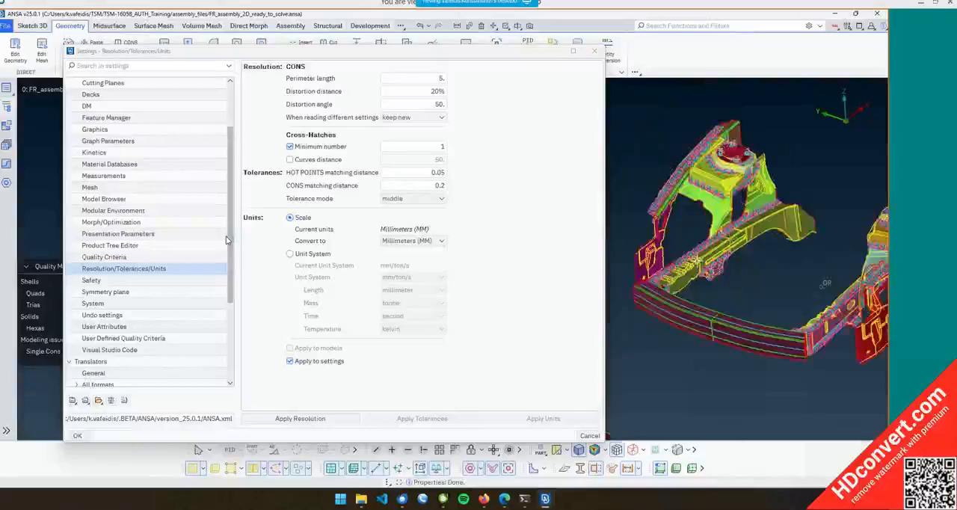
scroll(703, 258, up, 10)
ctrl+drag(703, 254, 687, 293)
ctrl+middle_drag(805, 305, 727, 286)
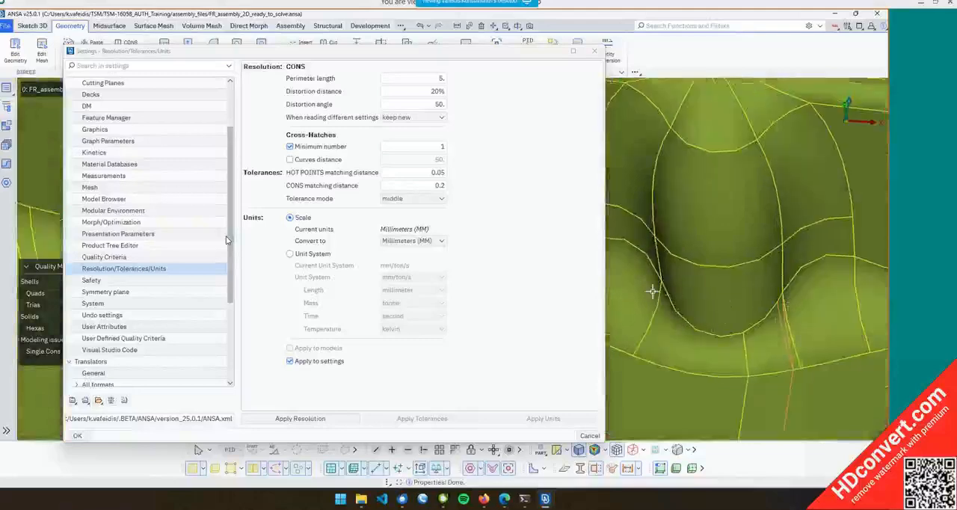
click(587, 90)
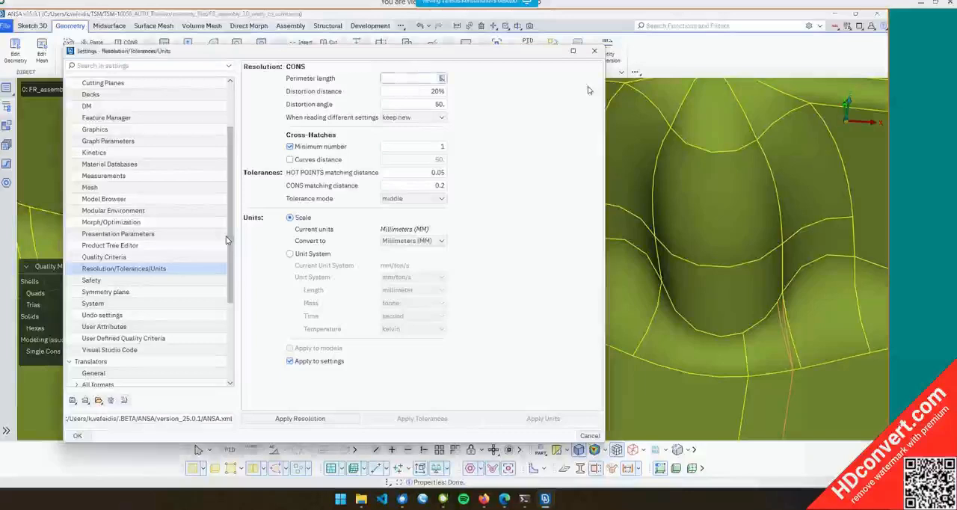
text(20)
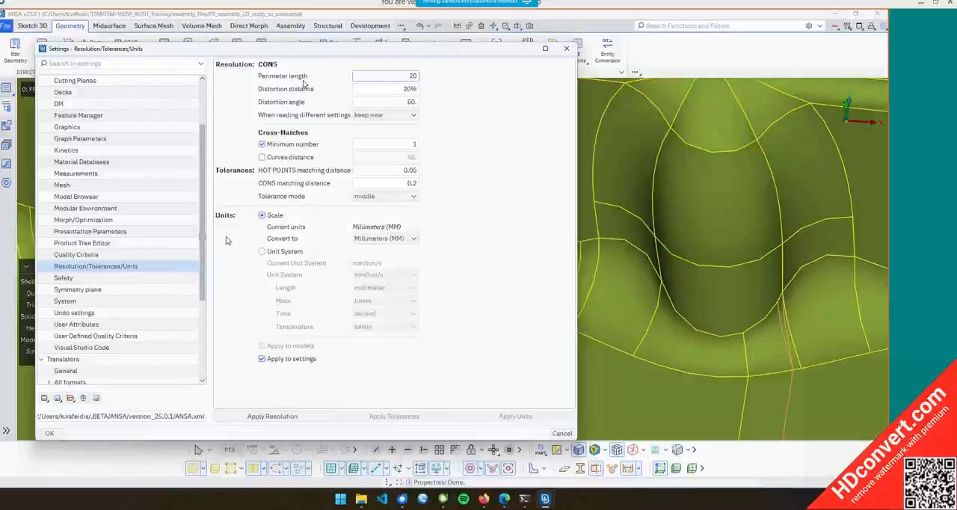
click(281, 418)
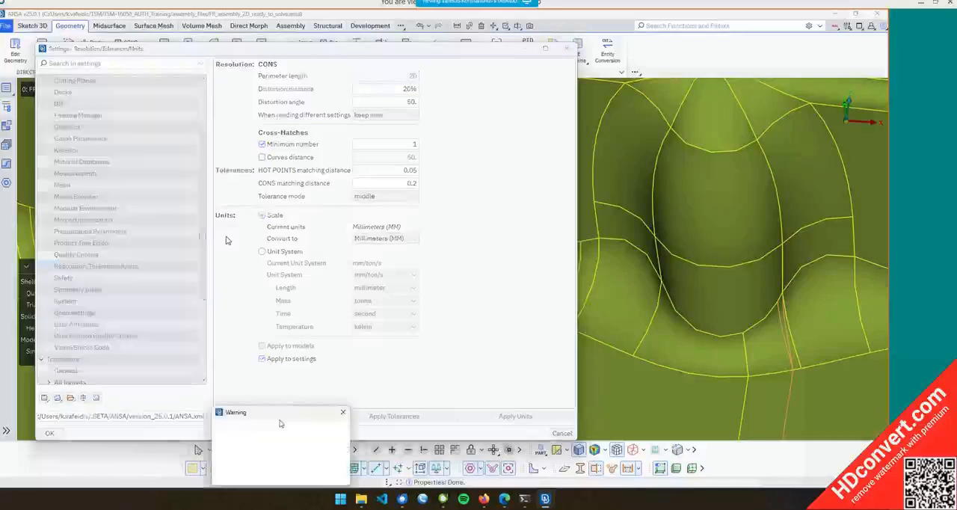
drag(254, 413, 245, 295)
click(218, 360)
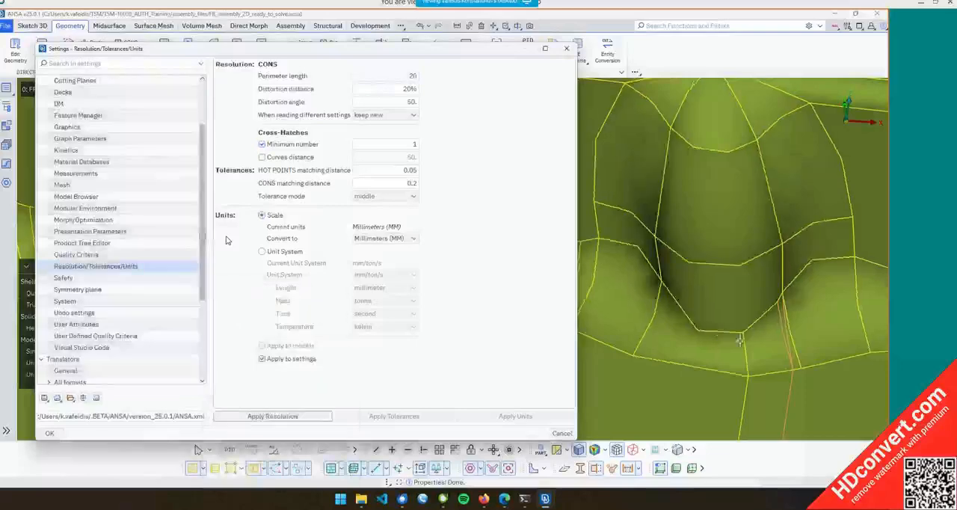
Set the CONS perimeter length resolution to 50 and apply the resolution, confirming the warning
scroll(728, 326, up, 3)
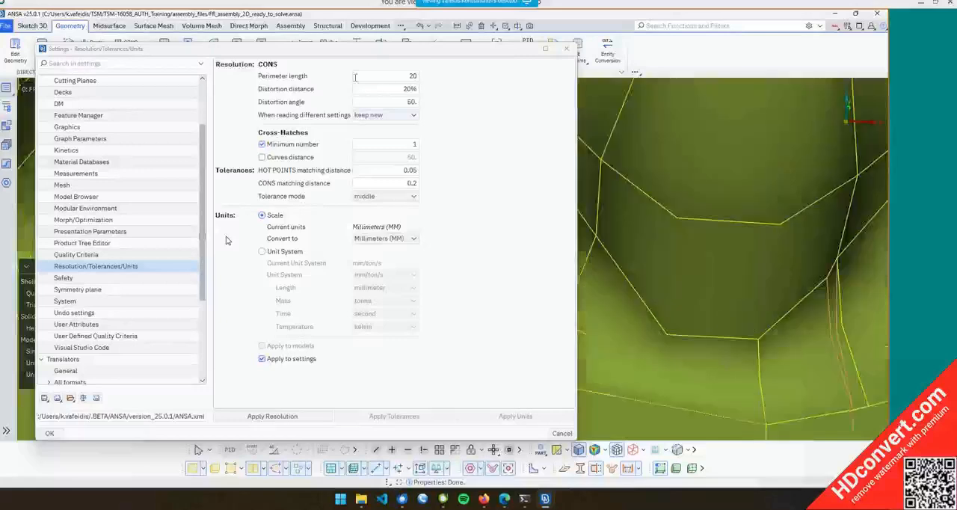
drag(396, 79, 512, 93)
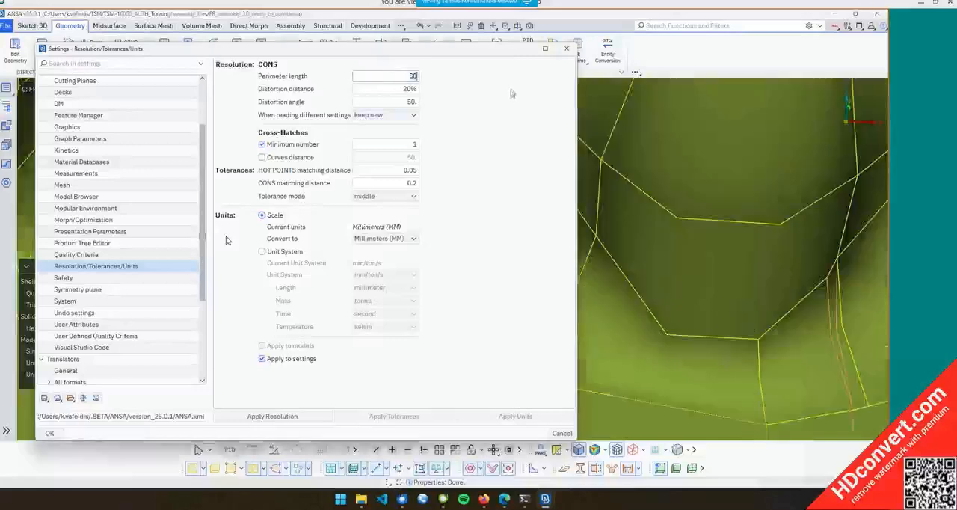
text(50)
click(272, 415)
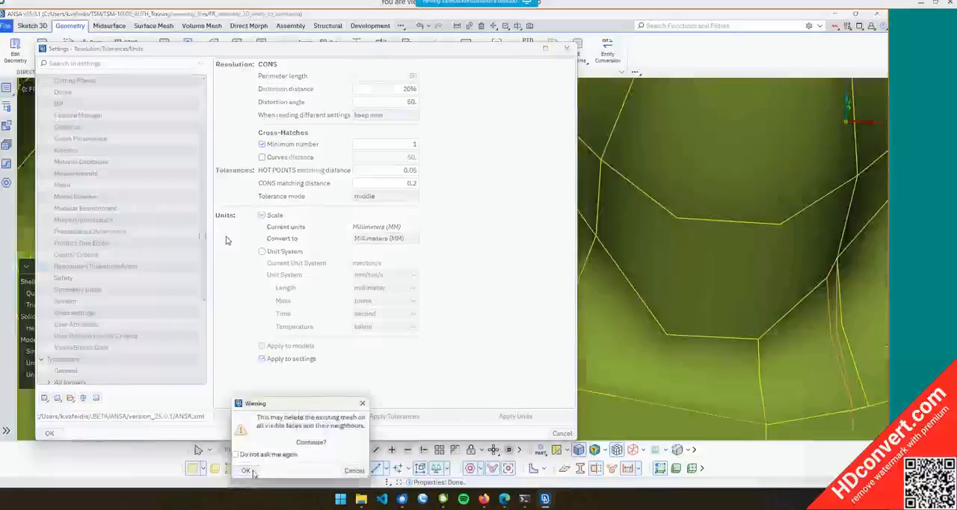
click(249, 471)
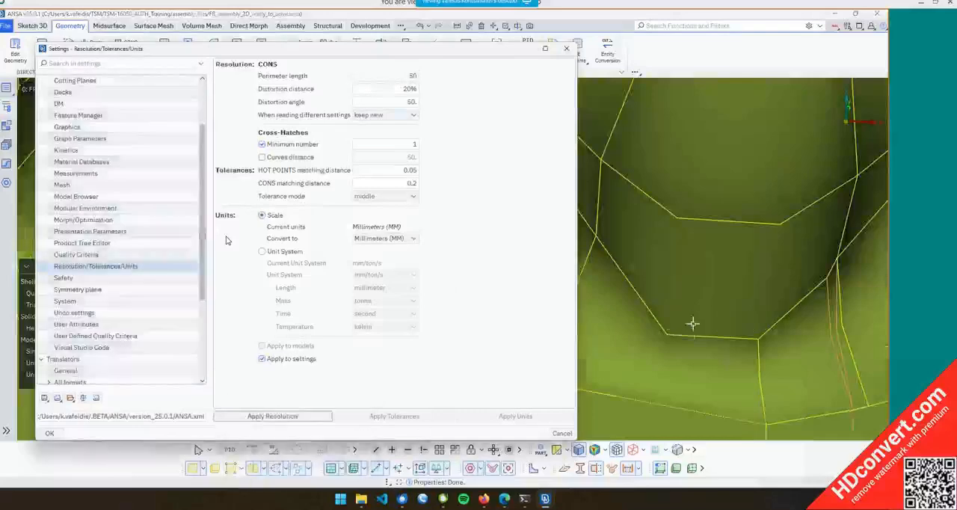
Apply the resolution with a CONS perimeter length of 1, confirming the warning
scroll(692, 323, down, 2)
scroll(693, 331, up, 3)
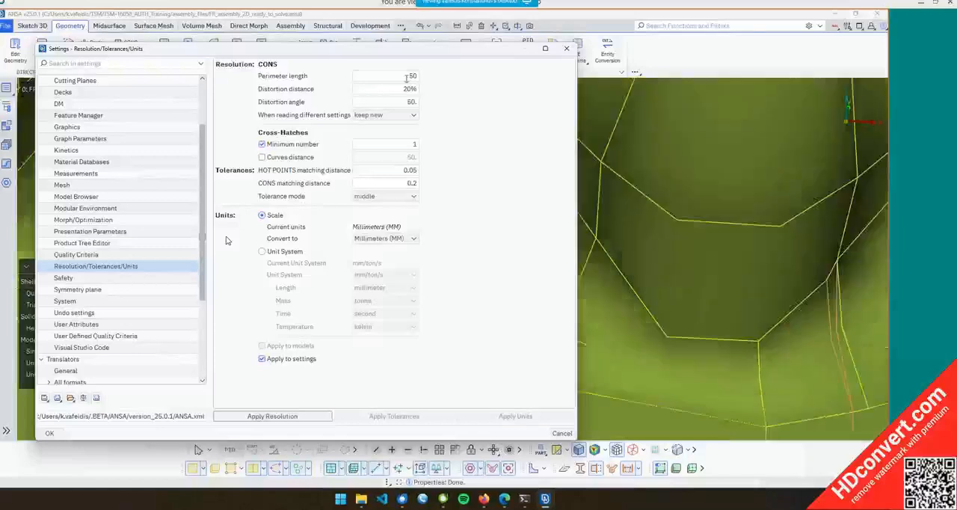
click(272, 416)
click(224, 474)
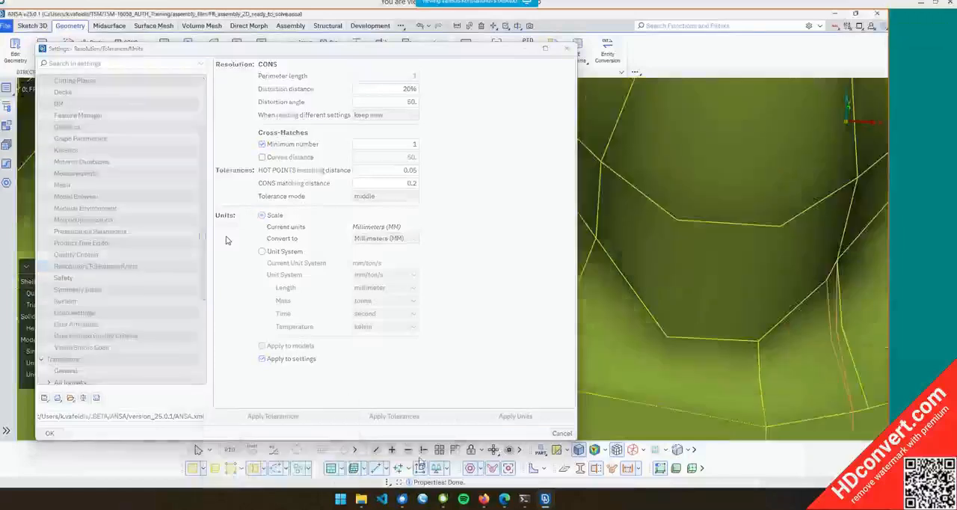
Examine the model's CONS at the new resolution and close the Settings window
scroll(711, 310, down, 3)
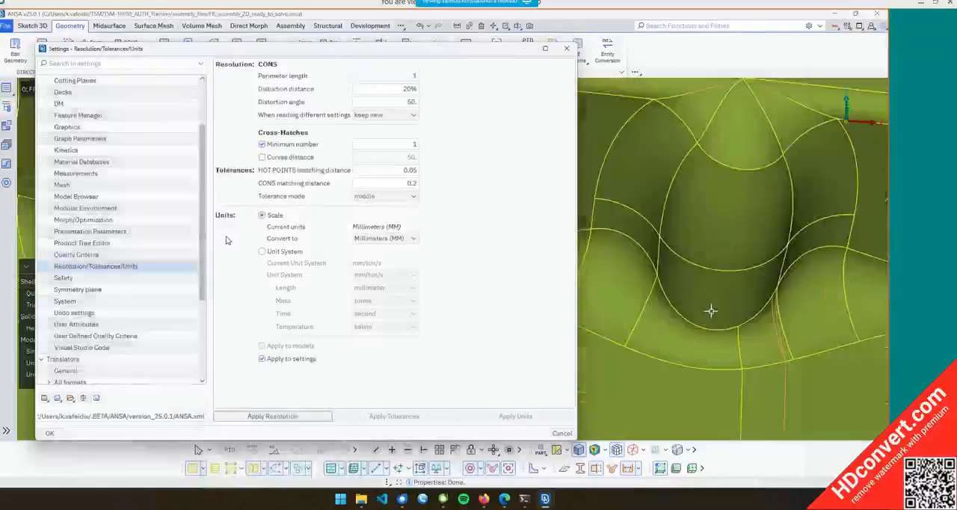
scroll(707, 311, up, 5)
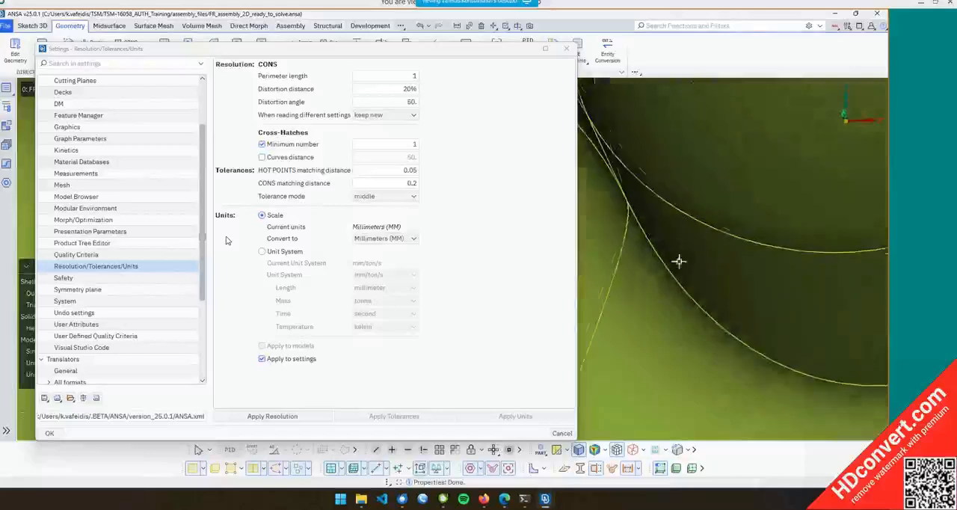
scroll(678, 261, down, 4)
scroll(677, 280, up, 4)
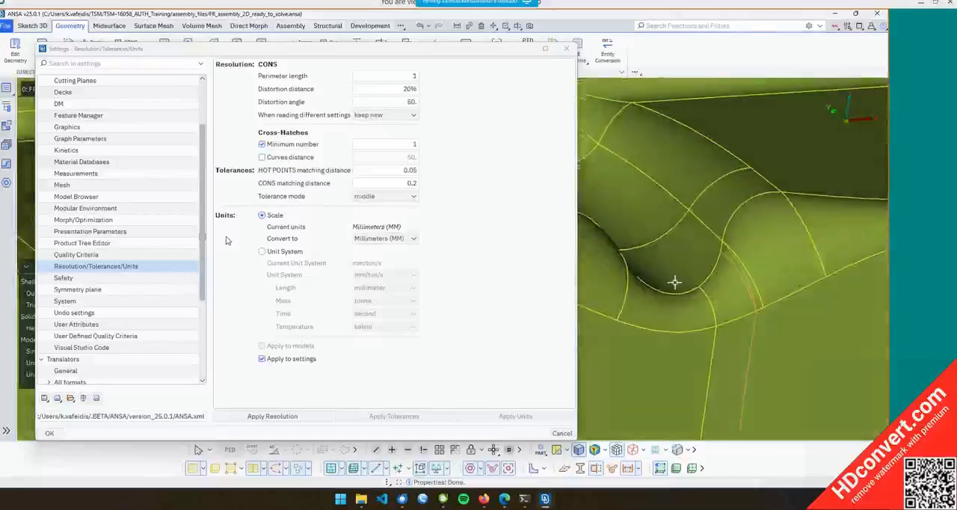
ctrl+drag(674, 282, 678, 277)
click(562, 434)
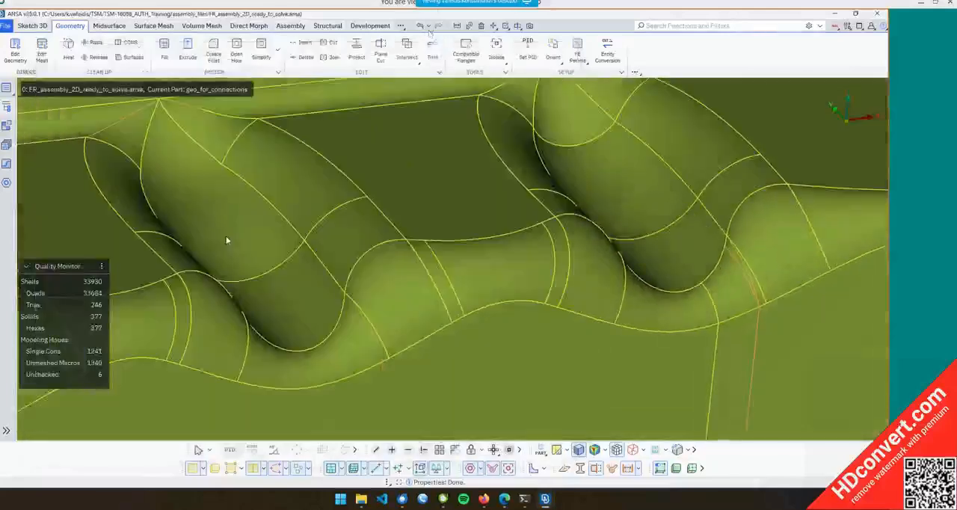
Undo the resolution changes from the undo history
click(427, 26)
click(434, 66)
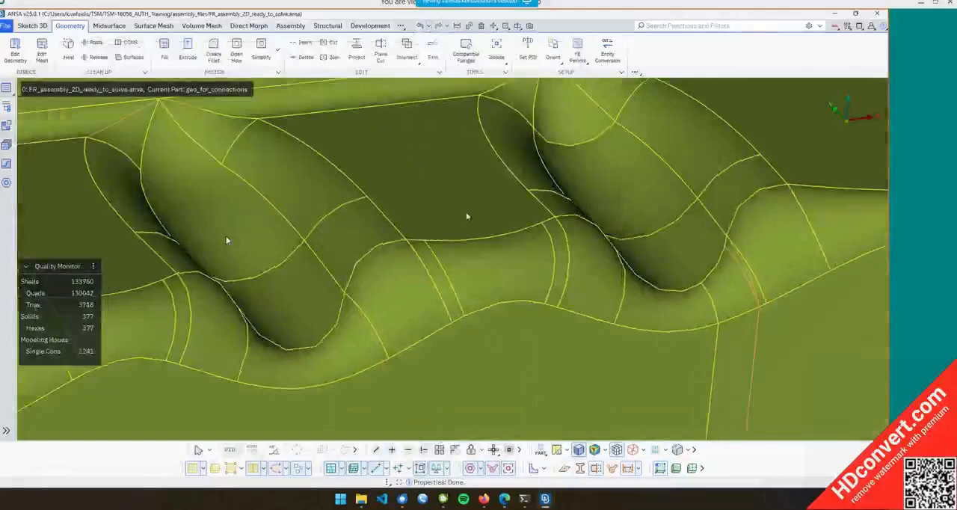
Reopen the Settings window on the Resolution/Tolerances/Units page and inspect the model's CONS in the view
click(847, 25)
click(777, 40)
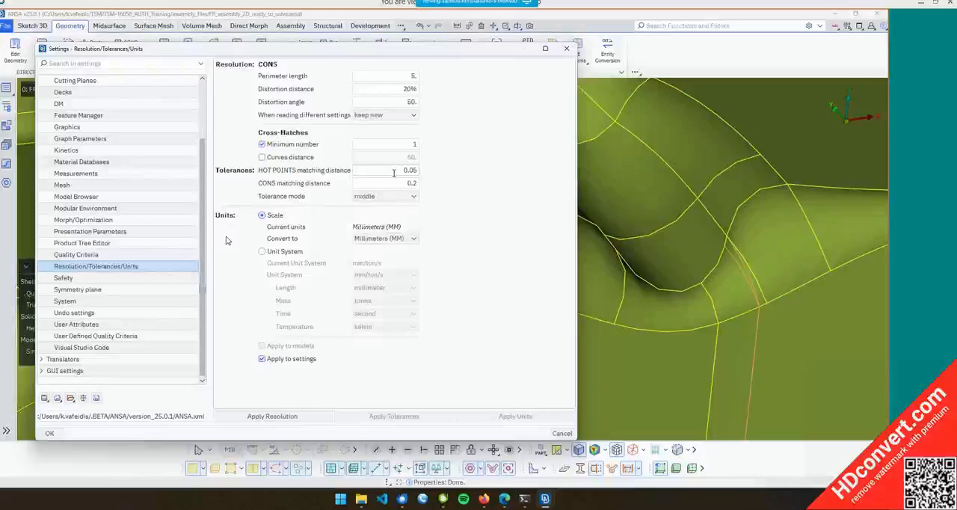
scroll(645, 220, down, 5)
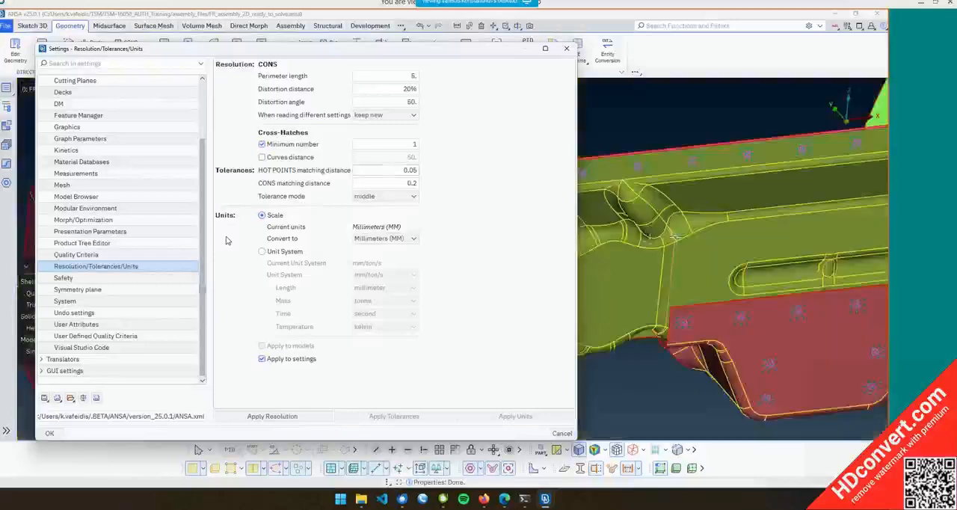
scroll(674, 237, up, 5)
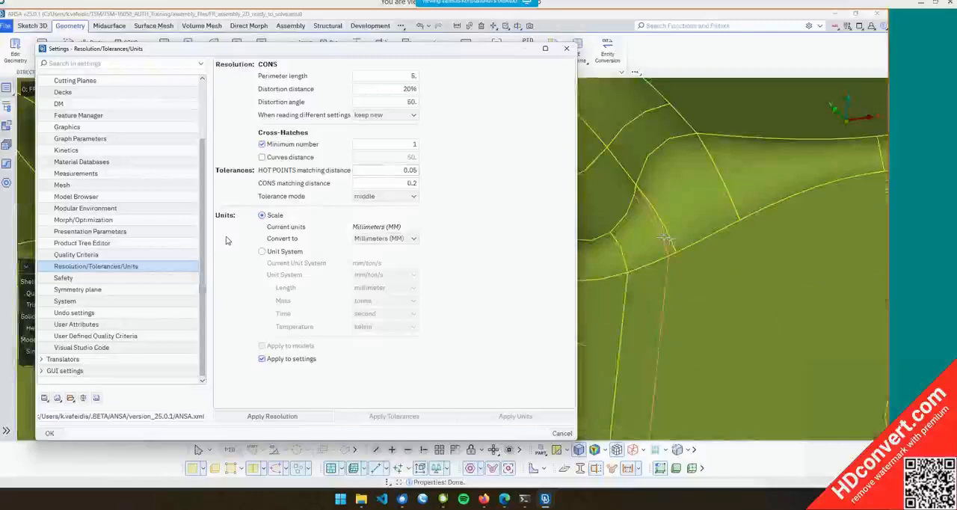
ctrl+drag(668, 239, 663, 234)
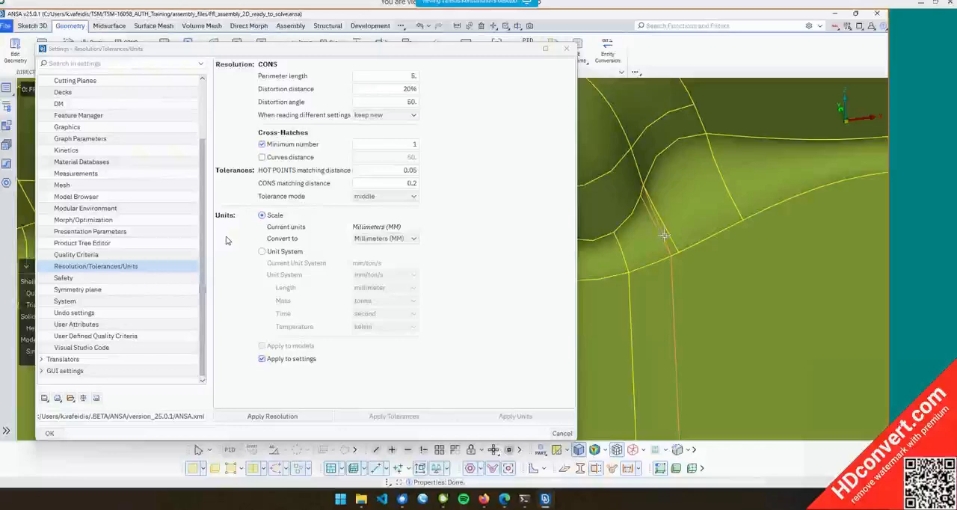
ctrl+drag(663, 235, 657, 239)
scroll(687, 234, down, 5)
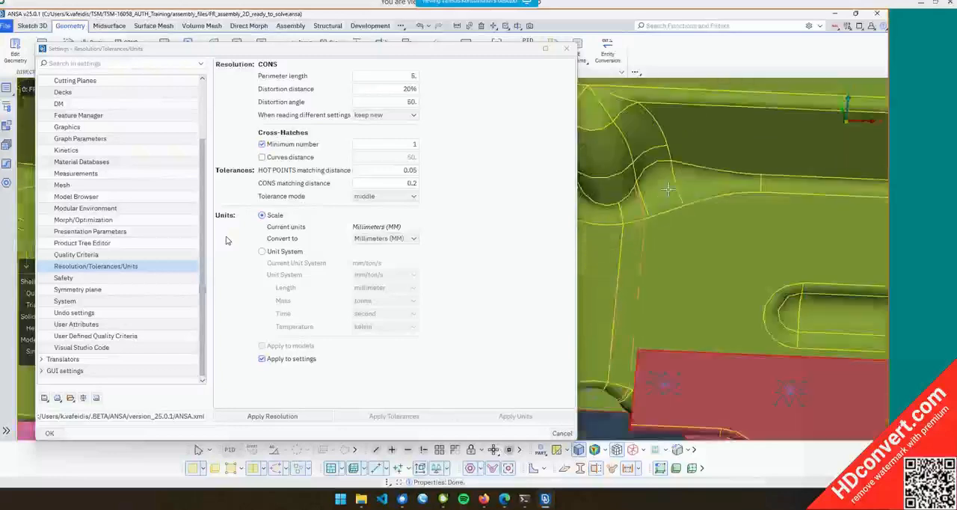
Examine the model's CONS closely in the view and collapse the Settings window, moving it out of the way
ctrl+drag(693, 244, 747, 258)
scroll(618, 143, up, 6)
scroll(718, 228, up, 2)
scroll(660, 299, up, 5)
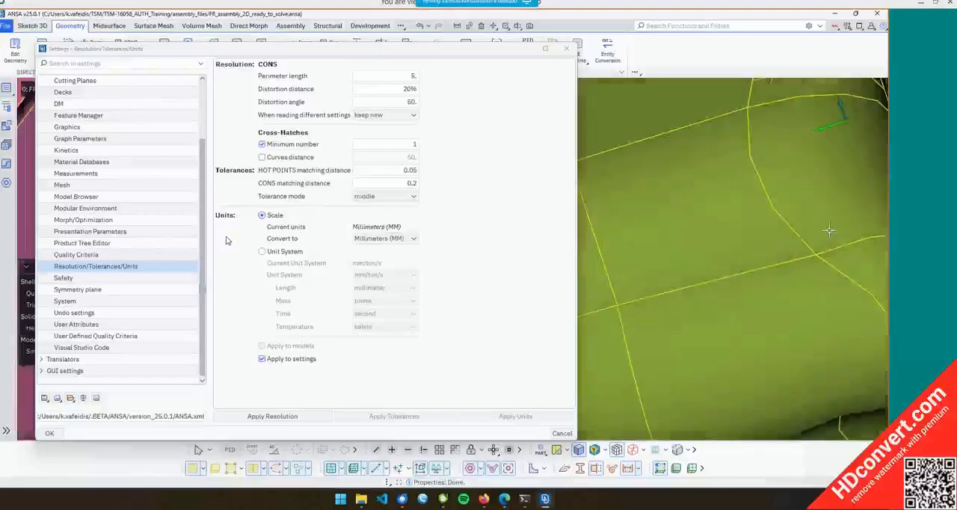
scroll(658, 284, down, 3)
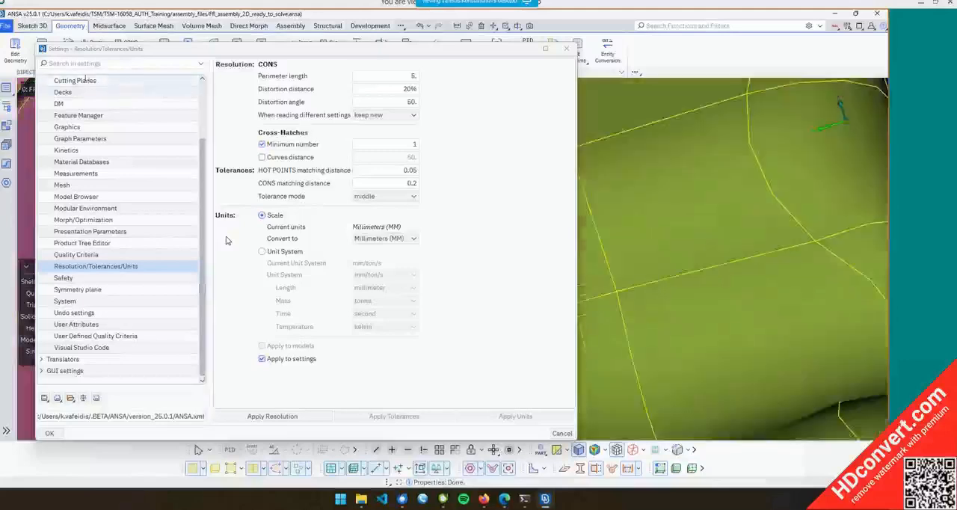
double_click(417, 51)
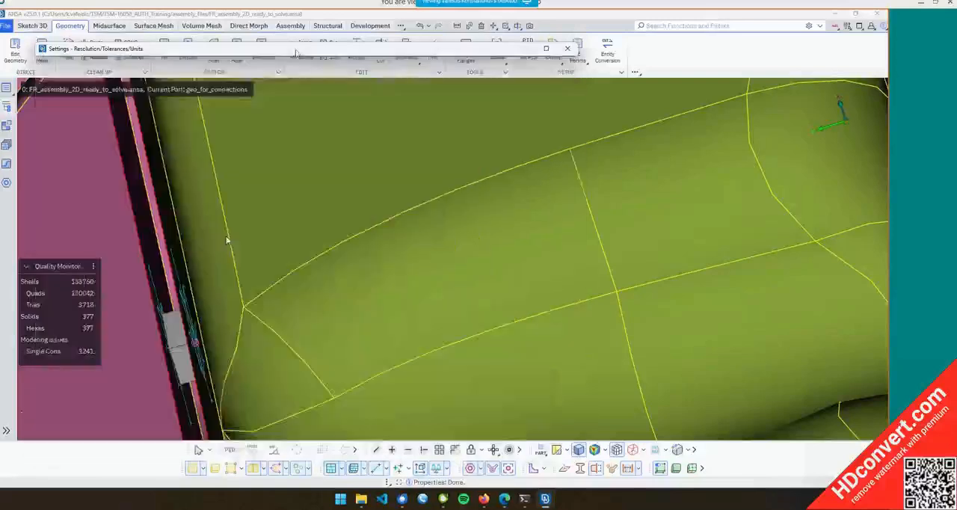
drag(296, 53, 478, 26)
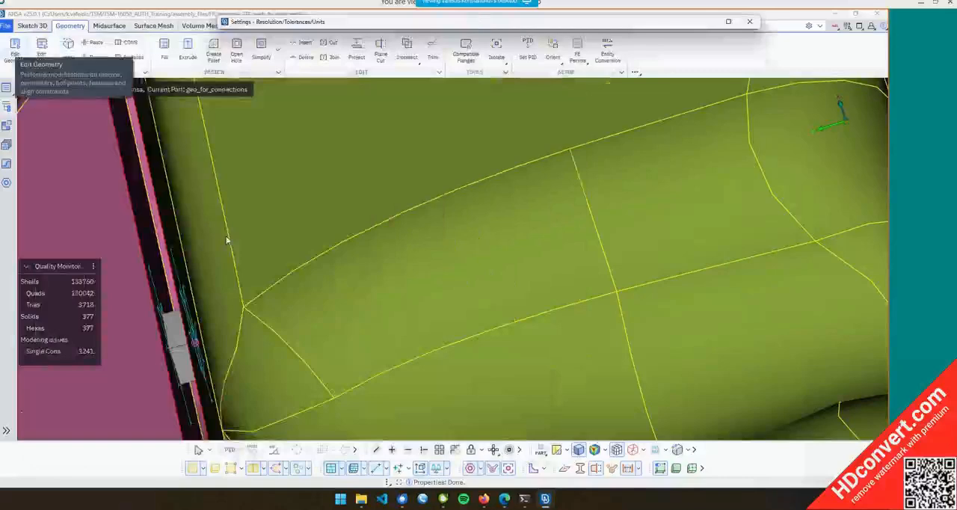
With Edit Geometry, release the hot point at the junction of the CONS in the zoomed-in region
scroll(227, 240, up, 8)
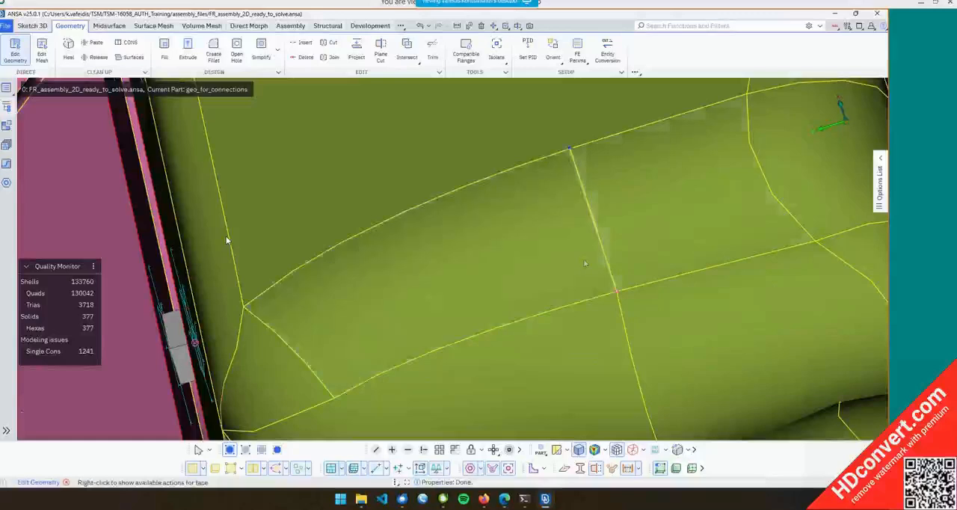
scroll(333, 276, up, 6)
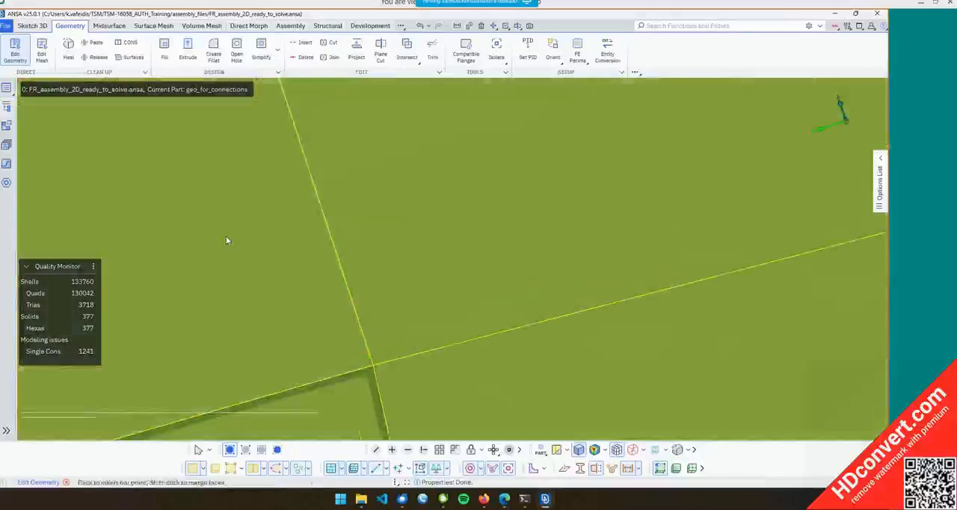
click(369, 352)
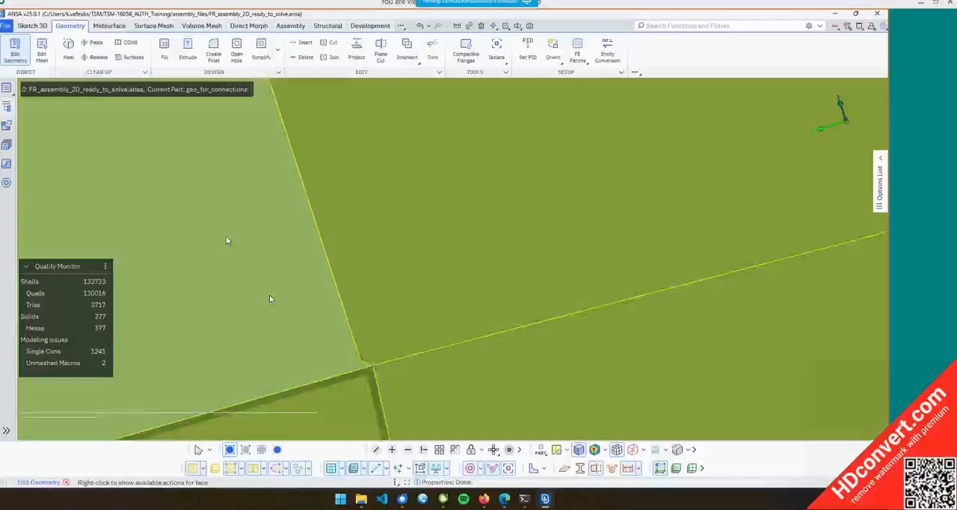
Start a 2-Points Cut on the face, picking the first cut point on the lower CONS
scroll(270, 298, down, 3)
ctrl+middle_drag(449, 171, 284, 233)
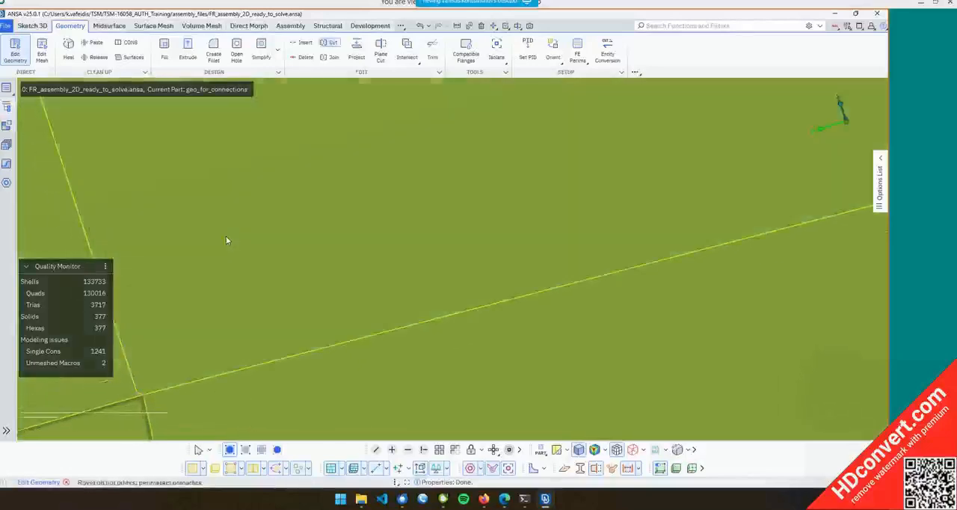
click(140, 393)
ctrl+middle_drag(617, 177, 510, 161)
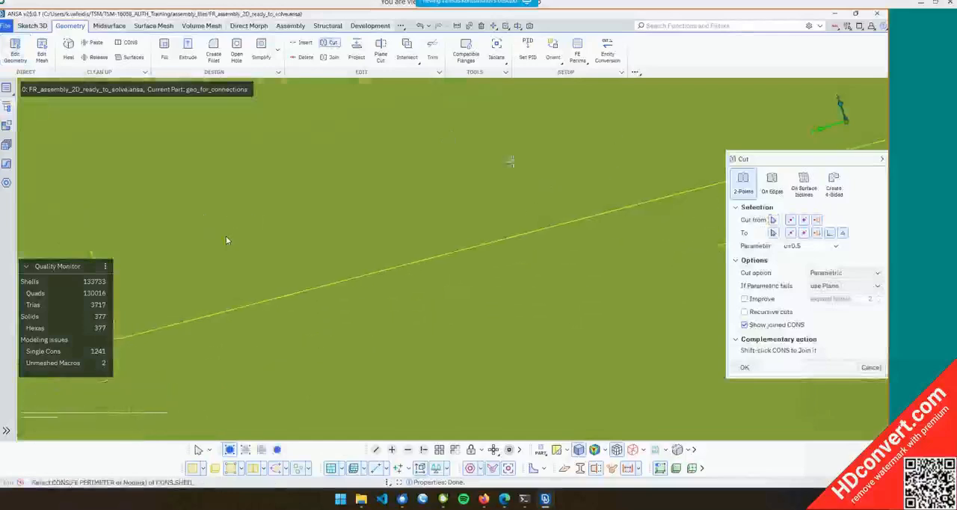